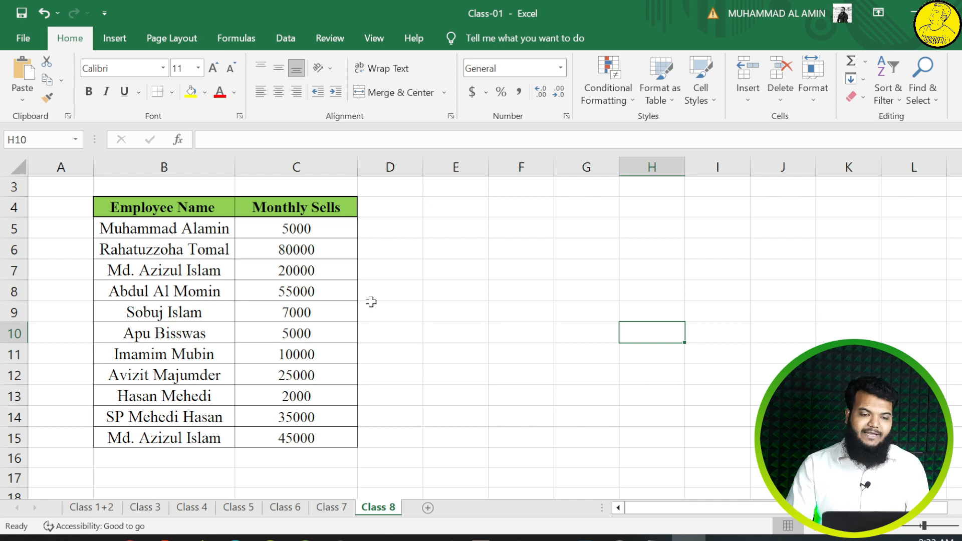
# Step: Enter 10 in cell E7 and the letter A in cell E9
pyautogui.click(456, 274)
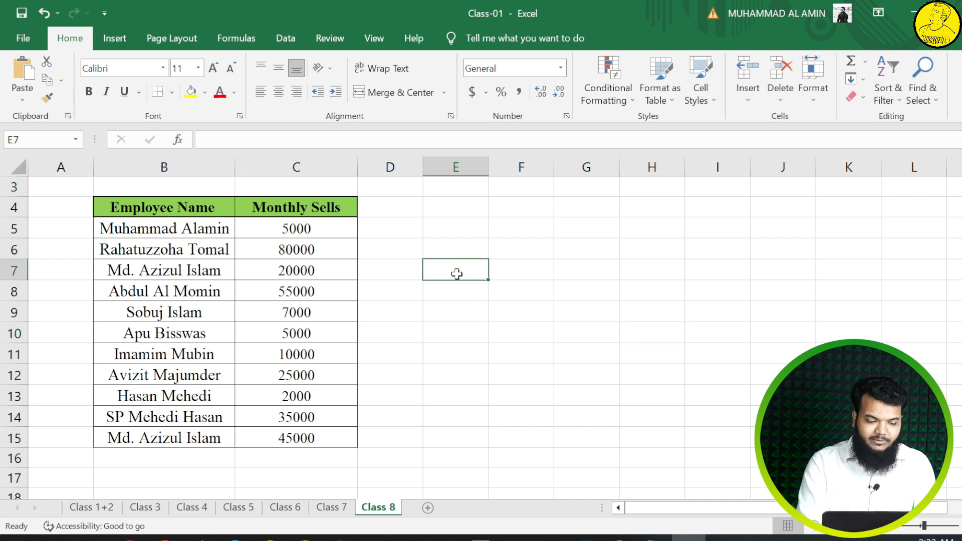
pyautogui.write('10')
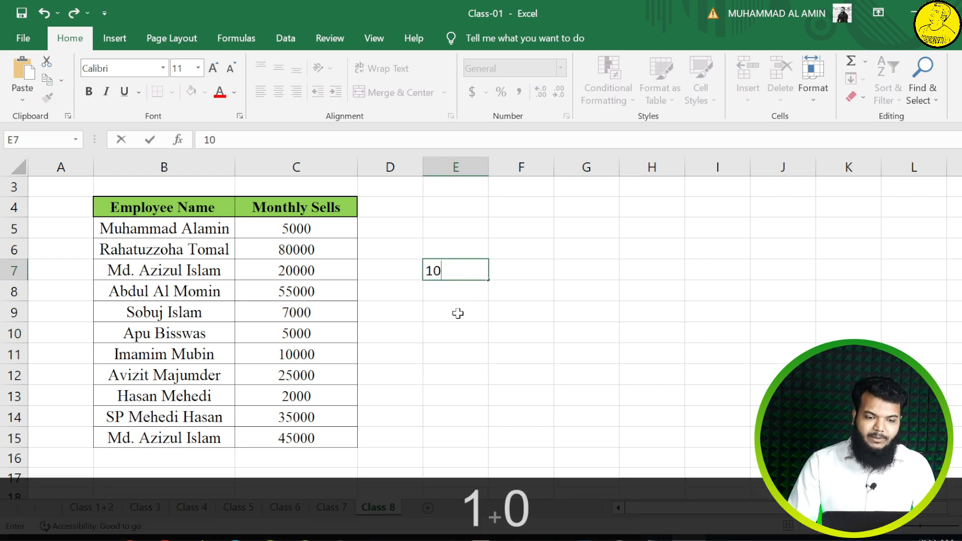
pyautogui.click(458, 314)
pyautogui.write('A')
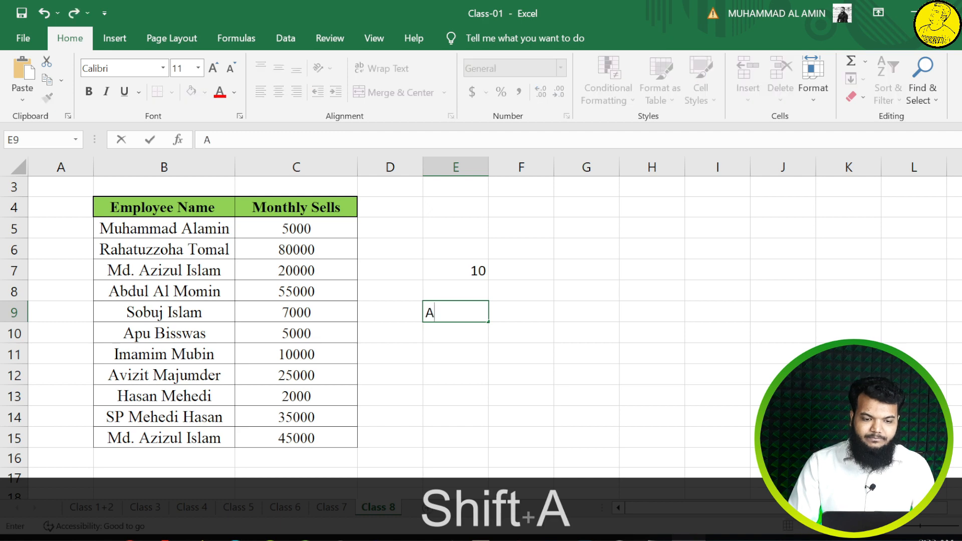
pyautogui.click(521, 275)
pyautogui.click(576, 273)
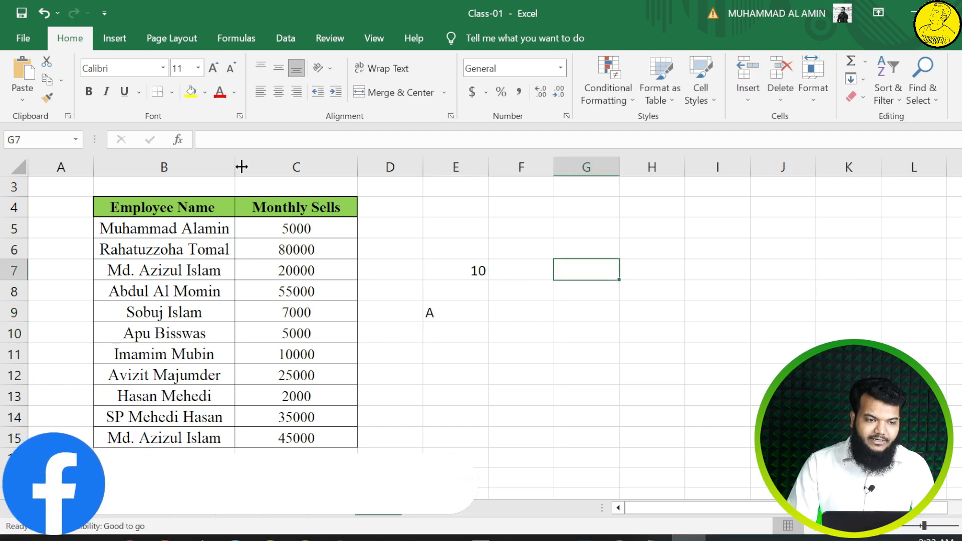
# Step: Fill cells E7 and I7 with yellow and cell G7 with light green
pyautogui.click(449, 262)
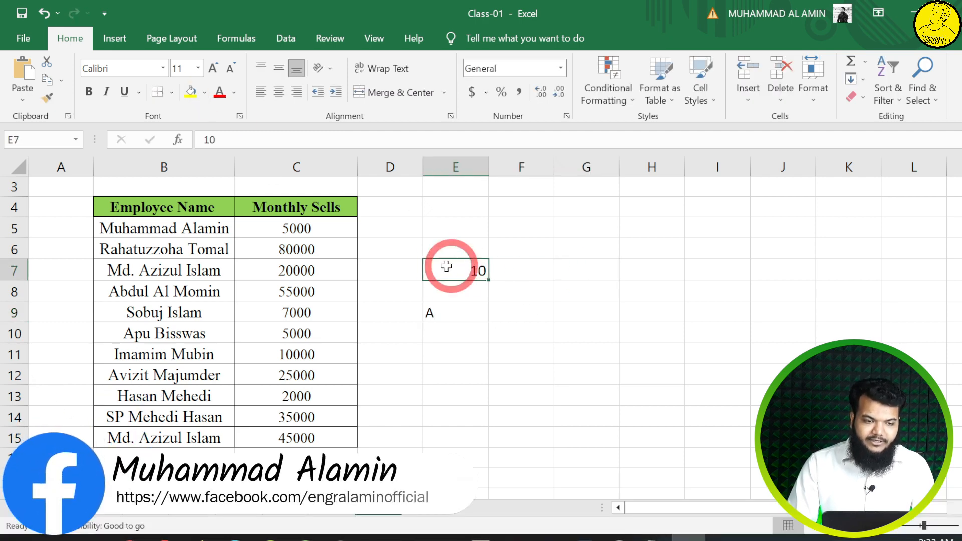
pyautogui.click(191, 92)
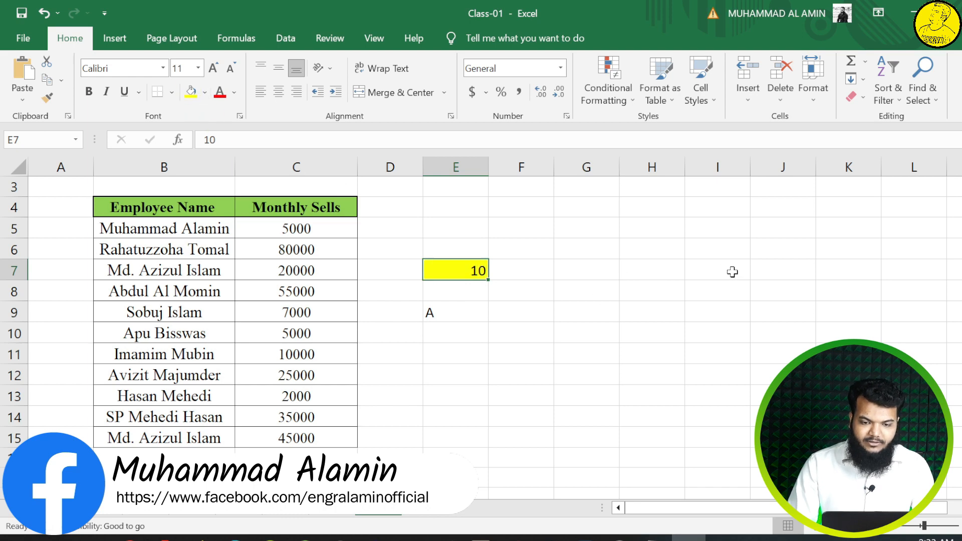
pyautogui.click(732, 272)
pyautogui.click(191, 91)
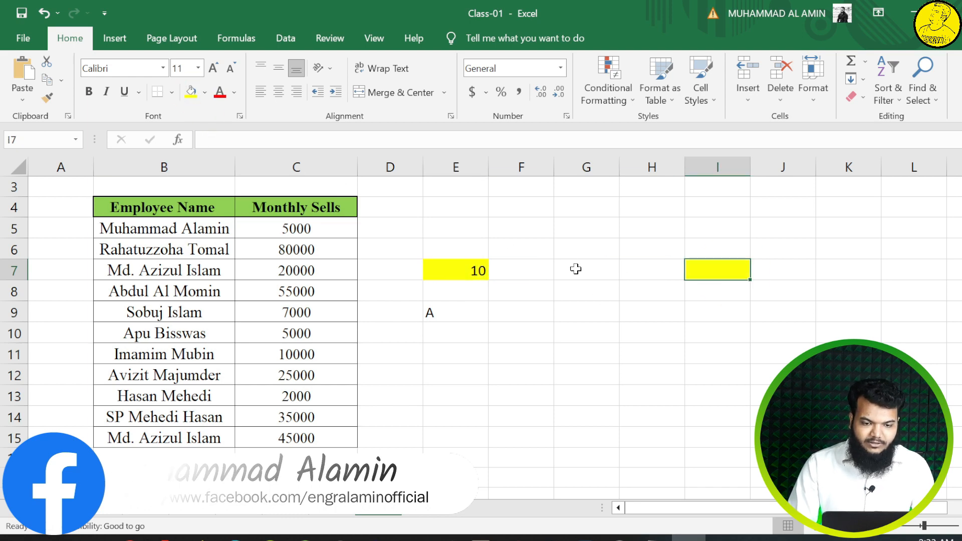
pyautogui.click(575, 268)
pyautogui.click(204, 92)
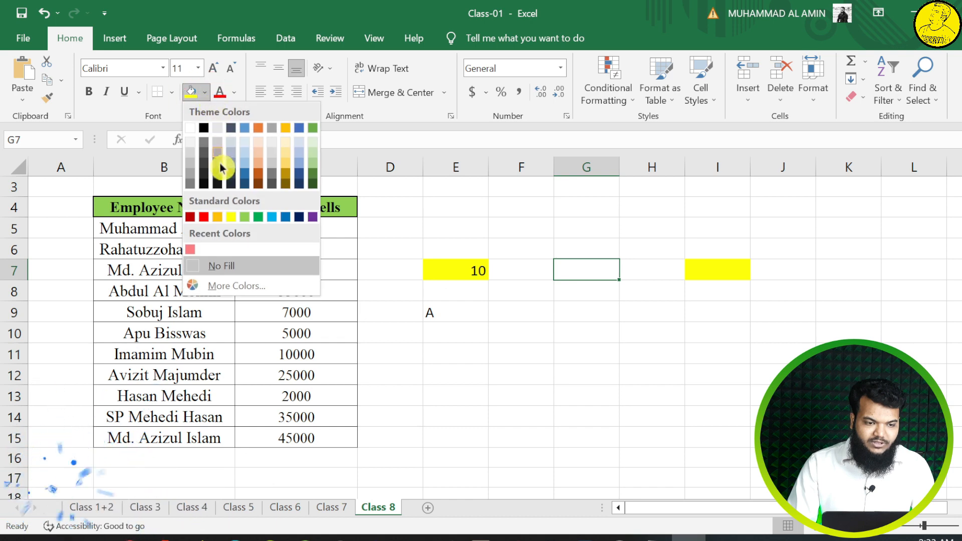
pyautogui.click(245, 216)
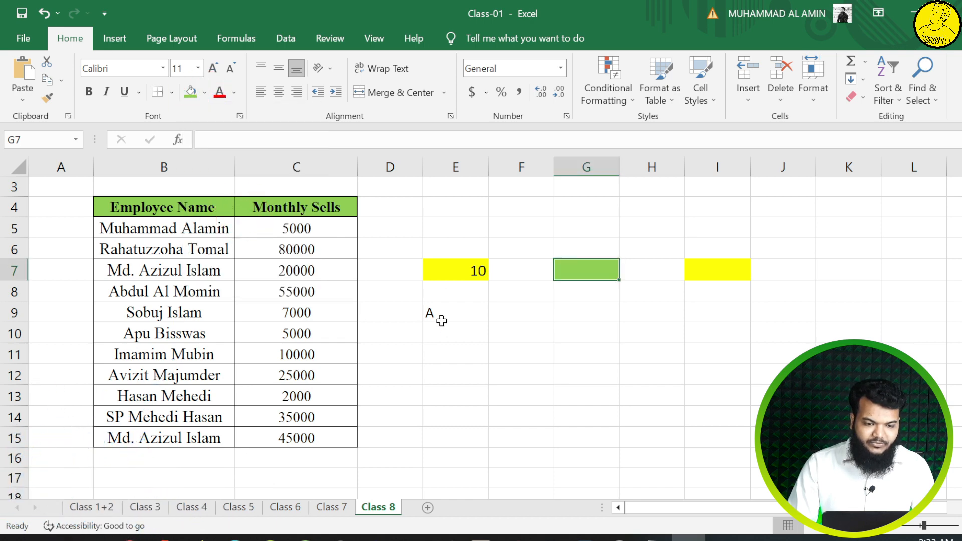
# Step: Fill cells E9 and I9 with the standard green and cell G9 with orange
pyautogui.click(439, 316)
pyautogui.click(204, 92)
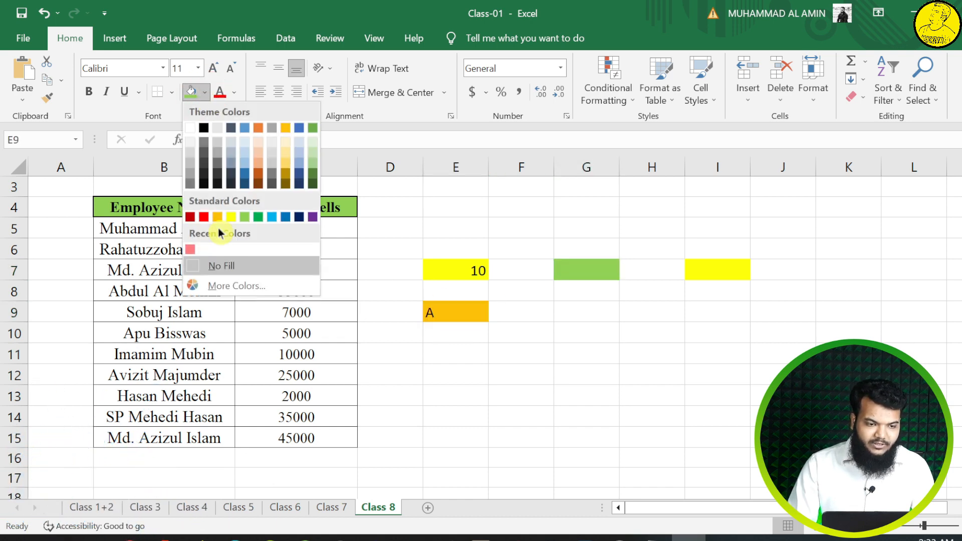
pyautogui.click(255, 218)
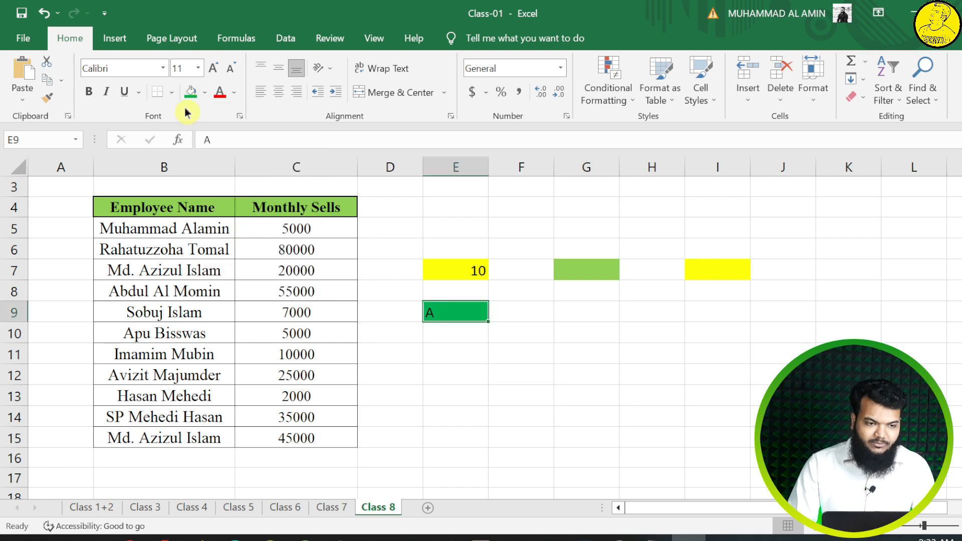
pyautogui.click(691, 310)
pyautogui.click(191, 92)
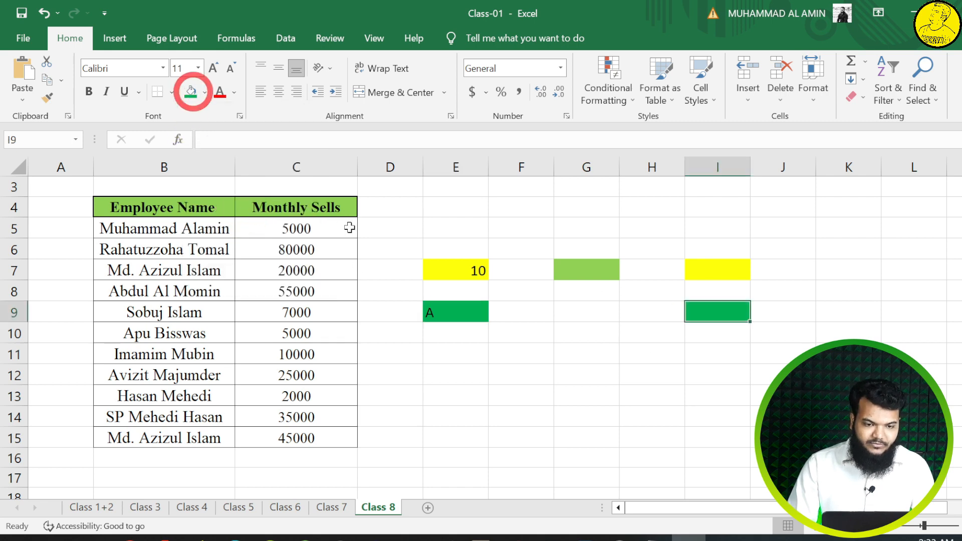
pyautogui.click(574, 314)
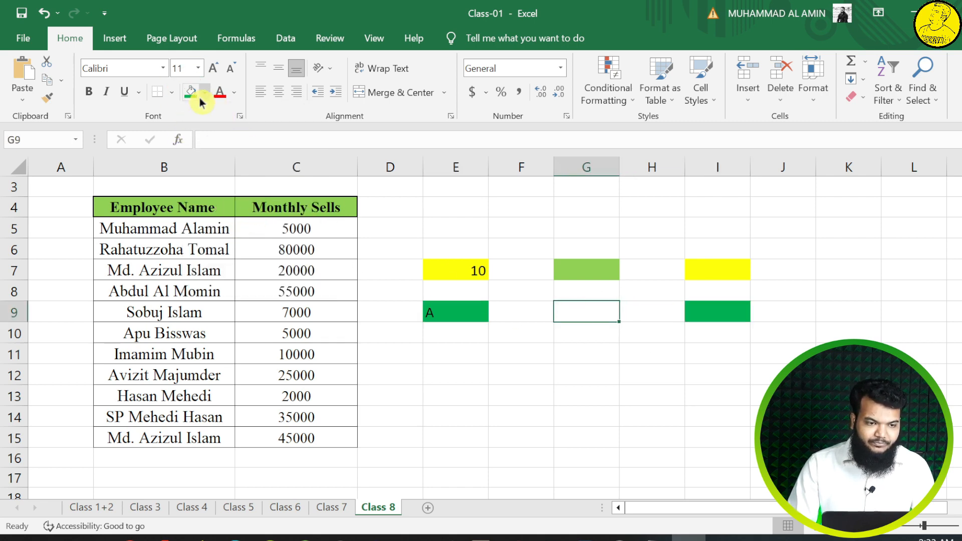
pyautogui.click(204, 93)
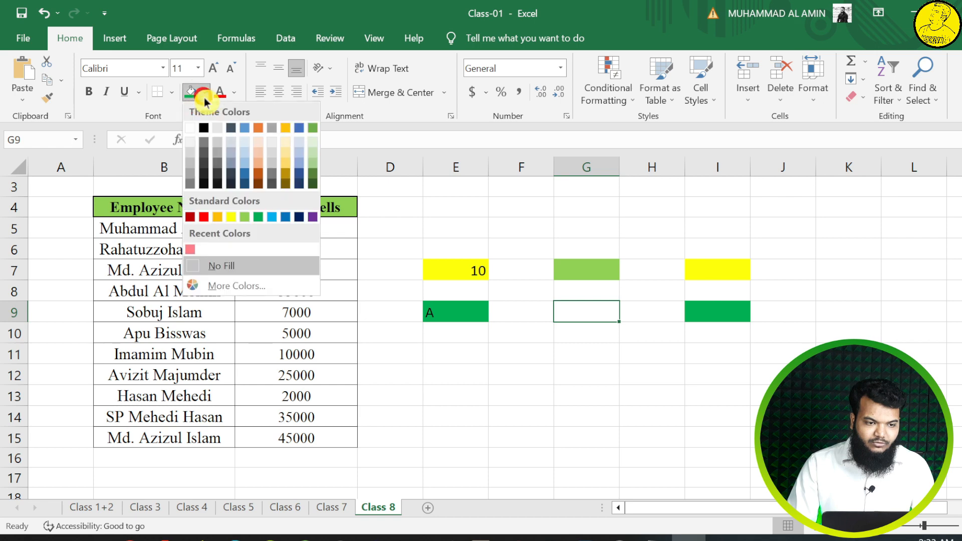
pyautogui.click(219, 218)
pyautogui.click(601, 389)
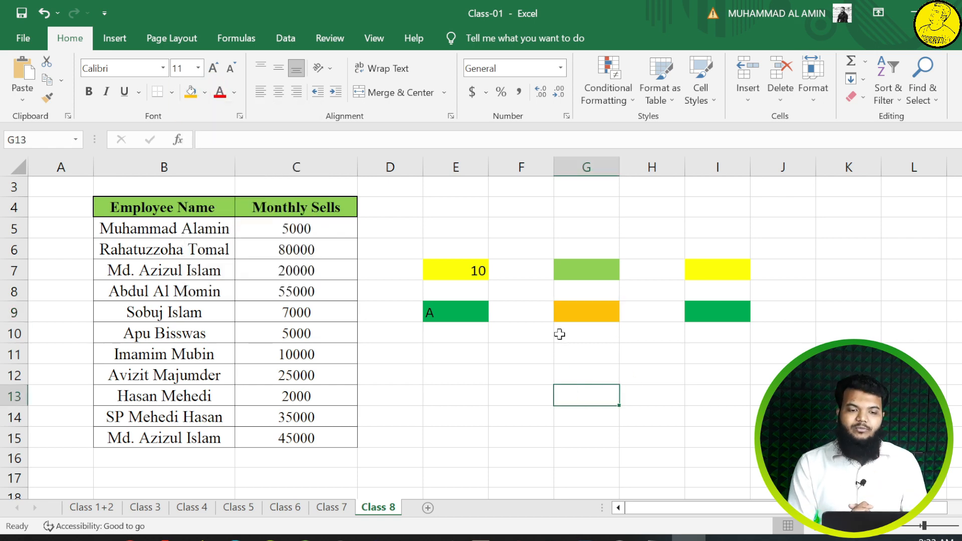
# Step: Enter the formula =ISTEXT(E7) in cell G7 to test whether the value 10 is text
pyautogui.click(474, 272)
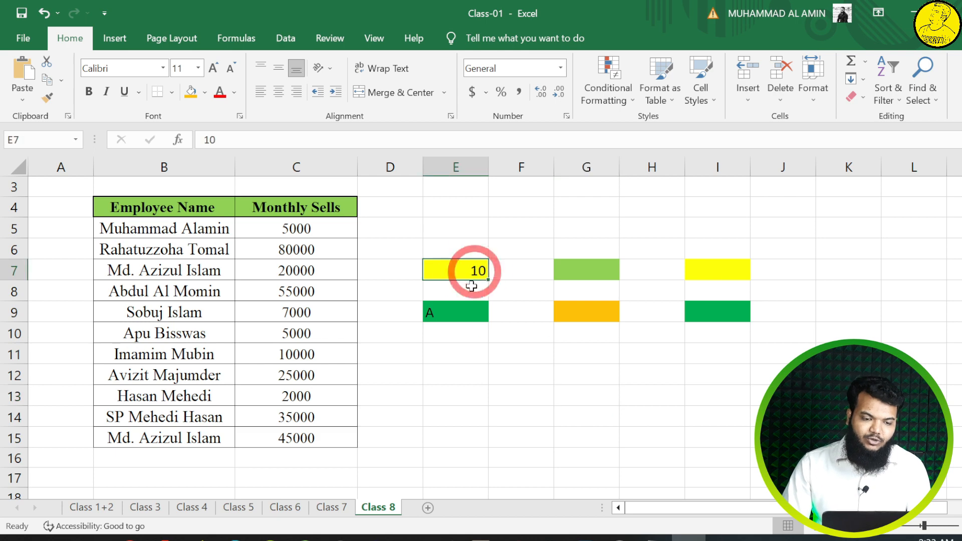
pyautogui.click(461, 314)
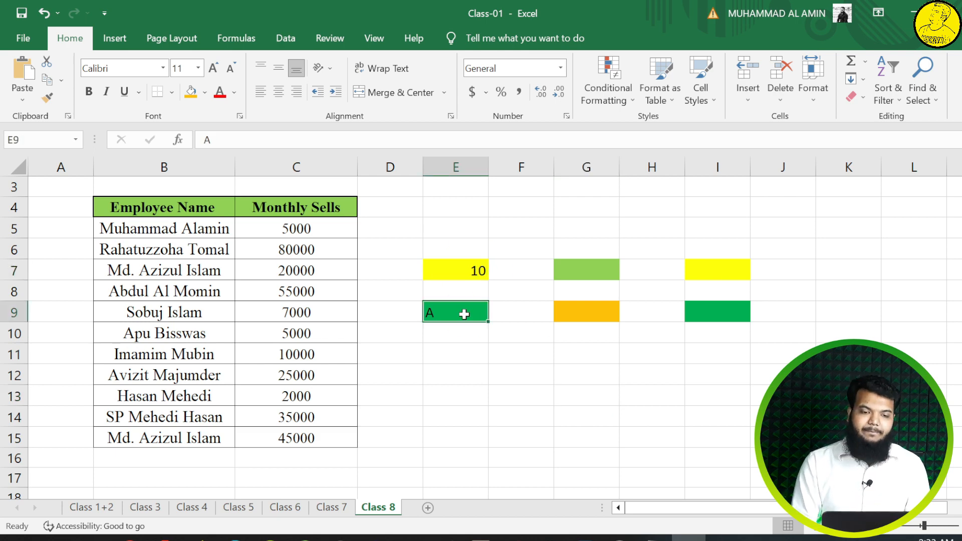
pyautogui.click(587, 271)
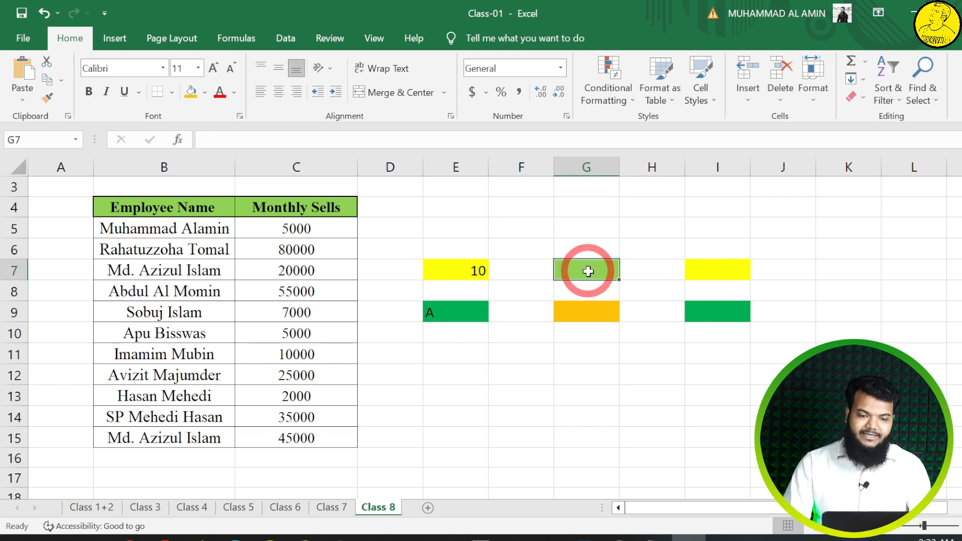
pyautogui.write('=')
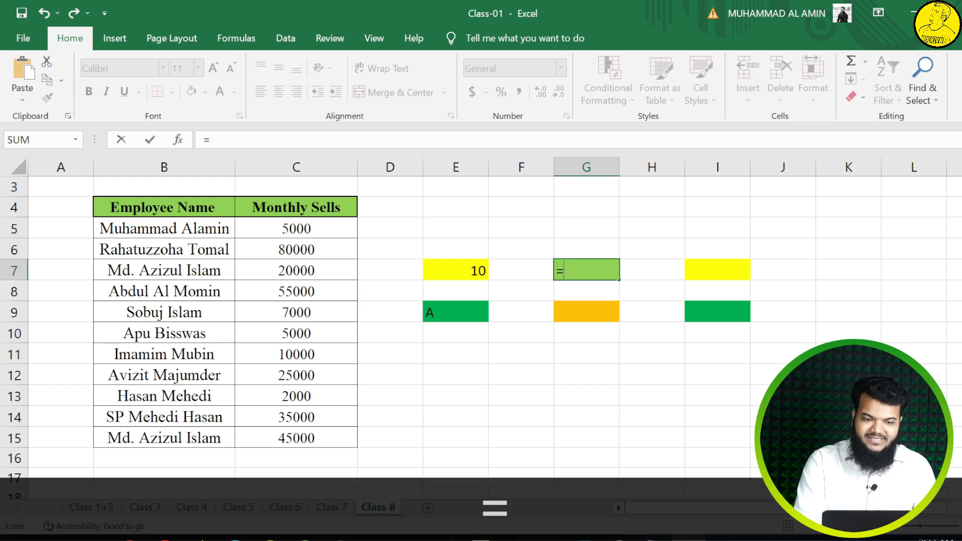
pyautogui.write('istextt')
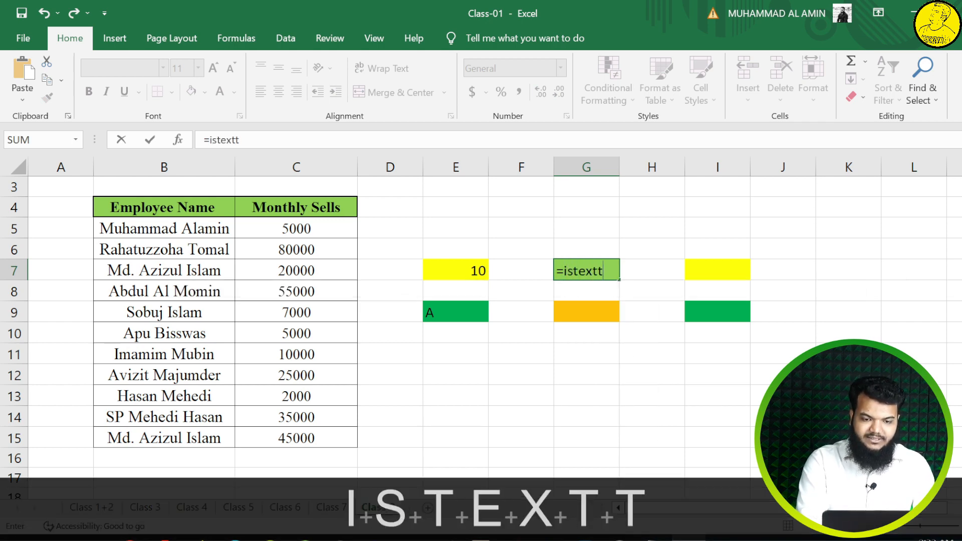
pyautogui.press('BackSpace')
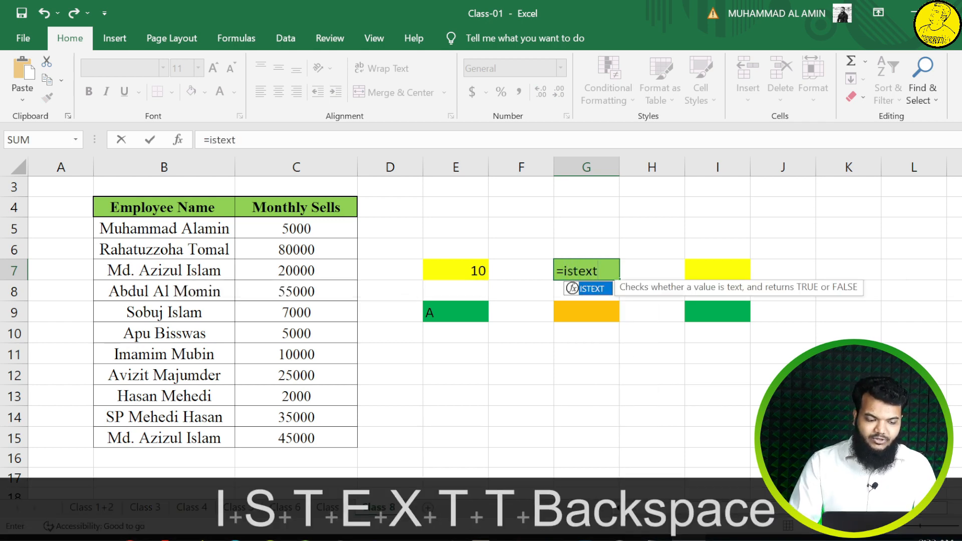
pyautogui.press('Tab')
pyautogui.click(454, 271)
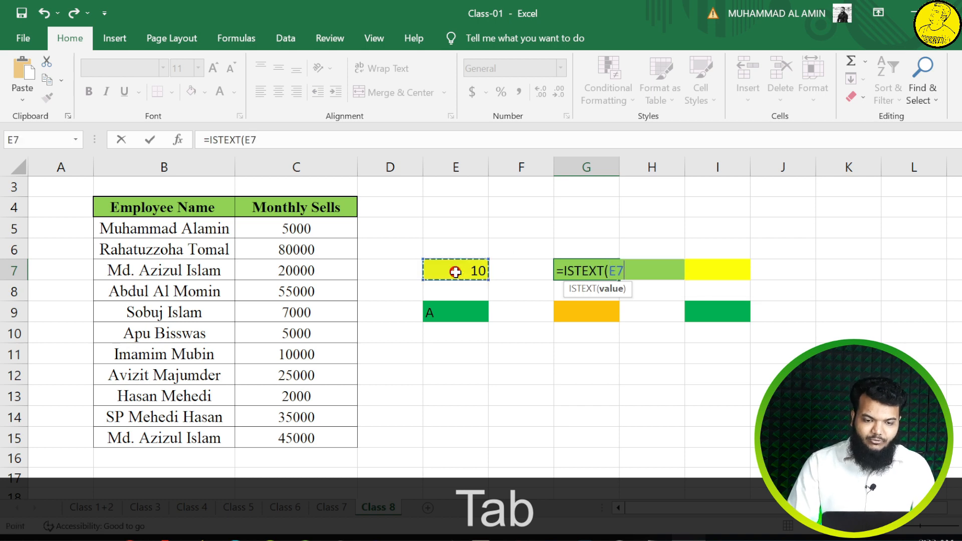
pyautogui.write(')')
pyautogui.press('Return')
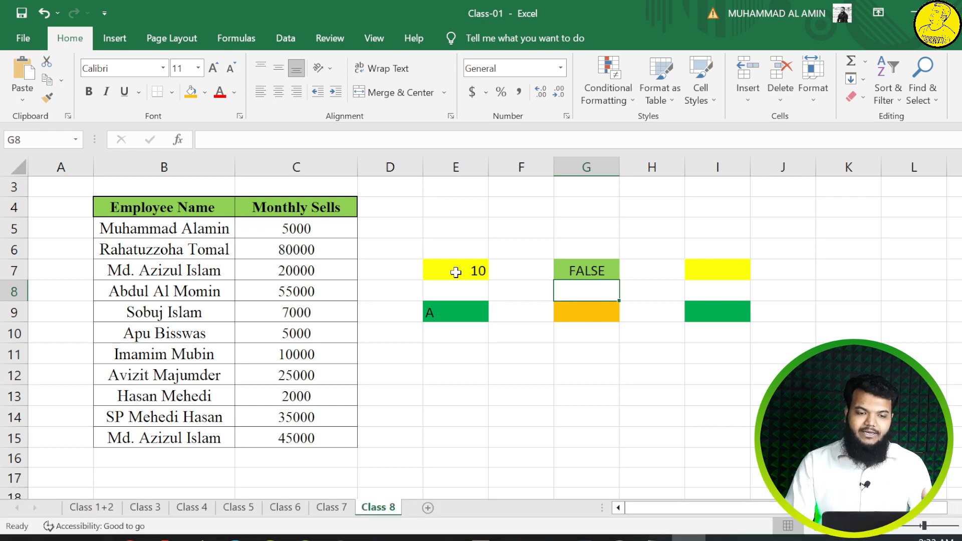
# Step: Enter the formula =ISNUMBER(E9) in cell G9 to test whether the letter A is a number
pyautogui.click(465, 270)
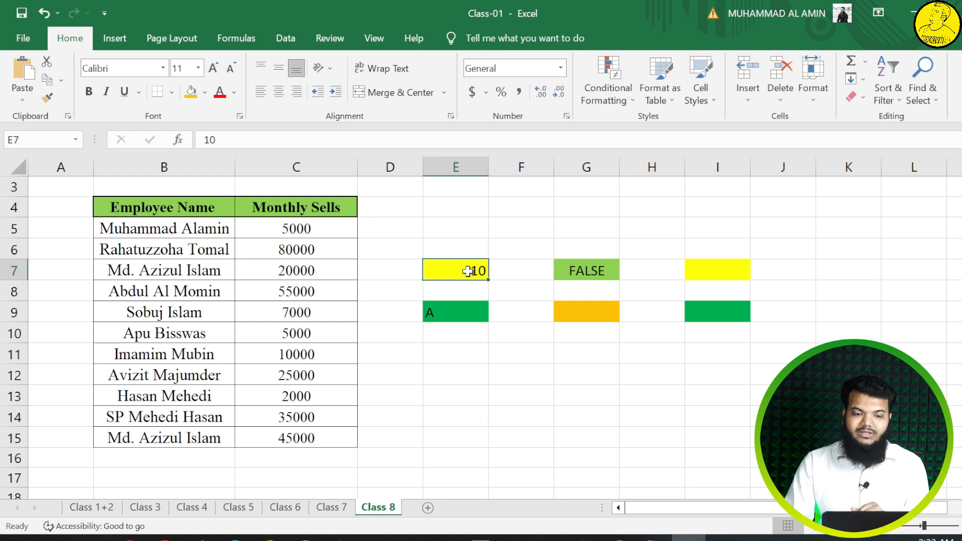
pyautogui.click(593, 311)
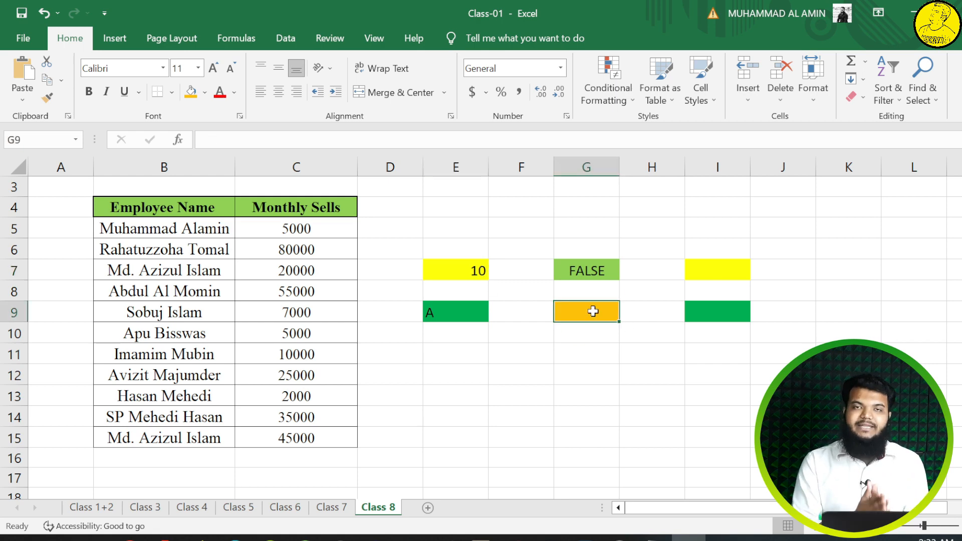
pyautogui.write('=i')
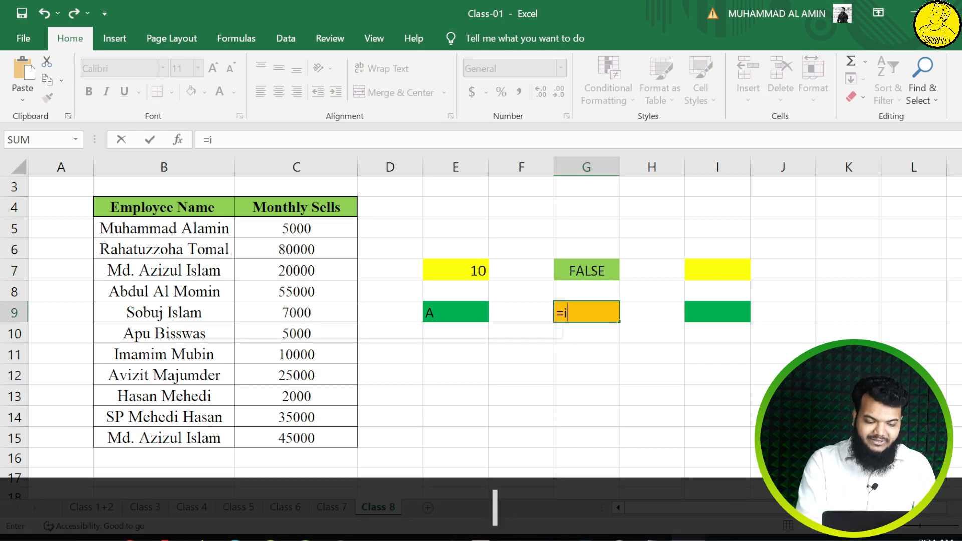
pyautogui.write('snumber')
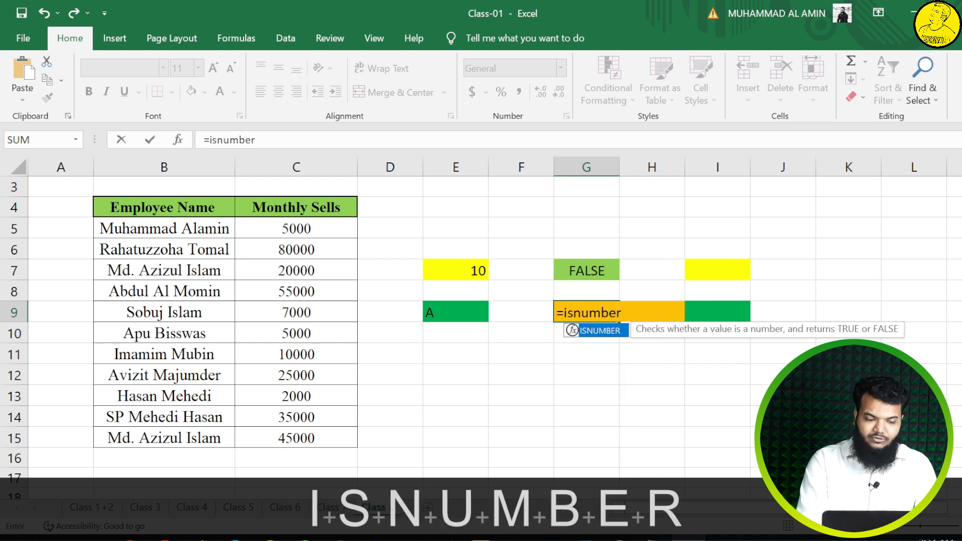
pyautogui.press('Tab')
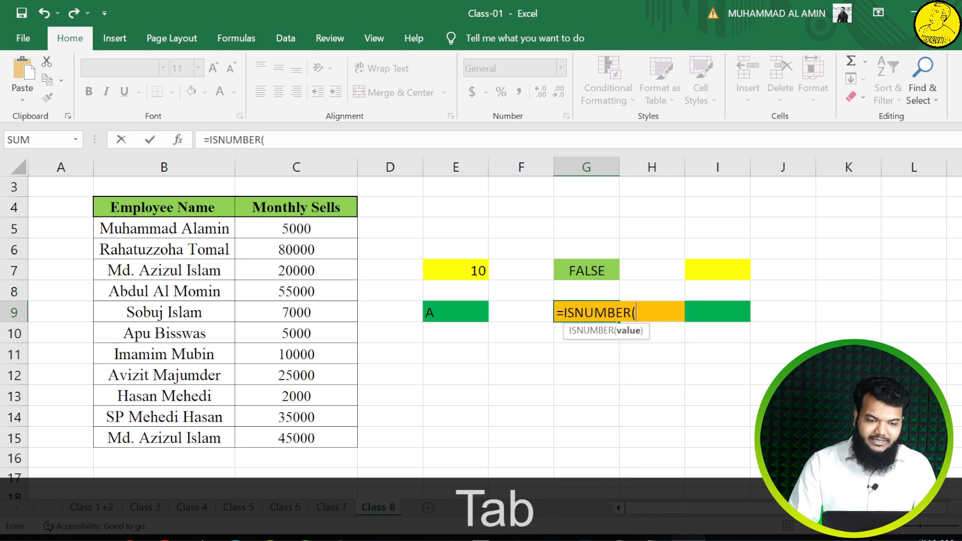
pyautogui.click(457, 309)
pyautogui.write(')')
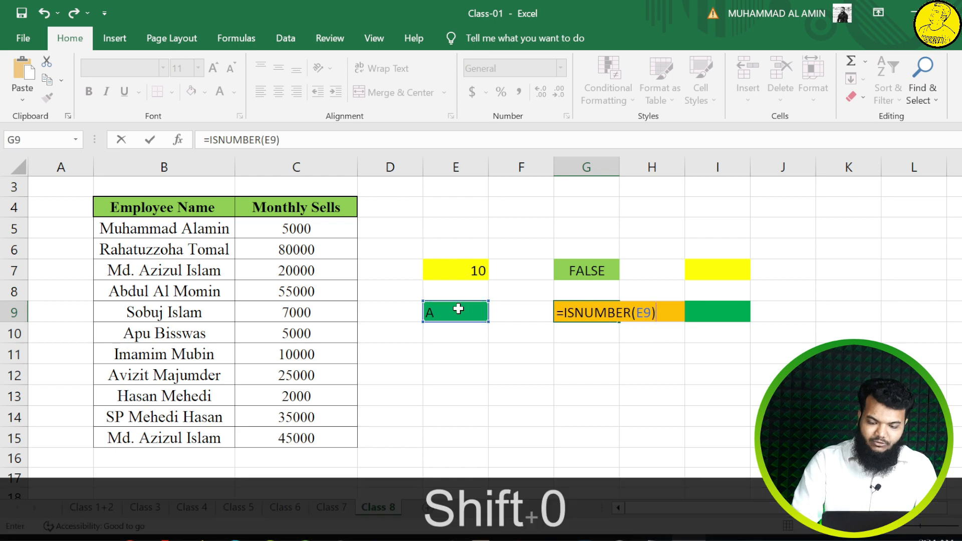
pyautogui.press('Return')
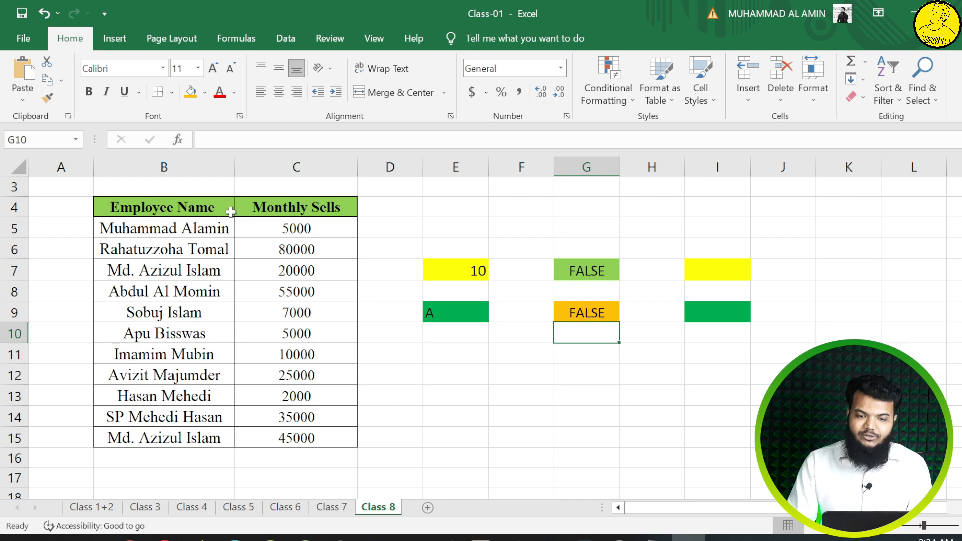
# Step: Enter the formula =ISNUMBER(E7) in cell I7 to test whether the value 10 is a number
pyautogui.click(692, 269)
pyautogui.write('=')
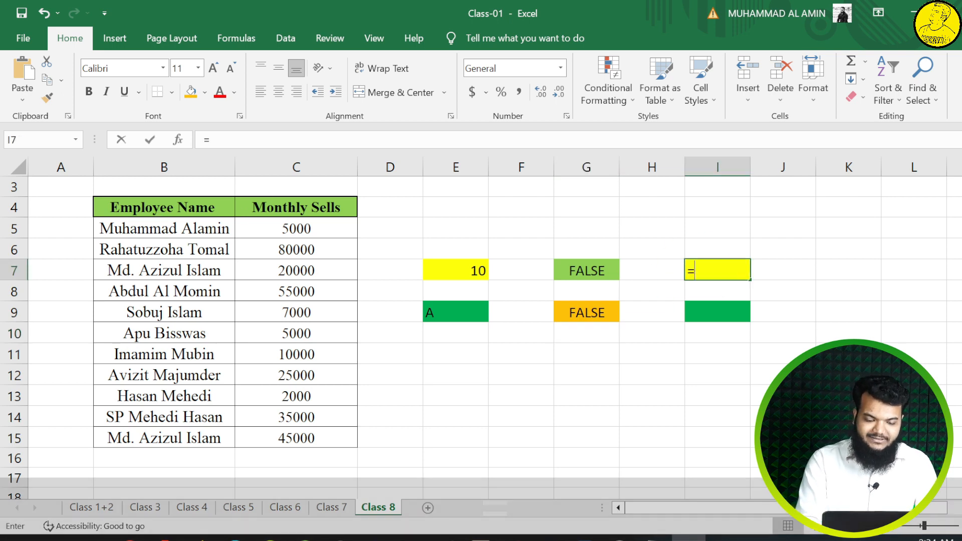
pyautogui.write('isnumber')
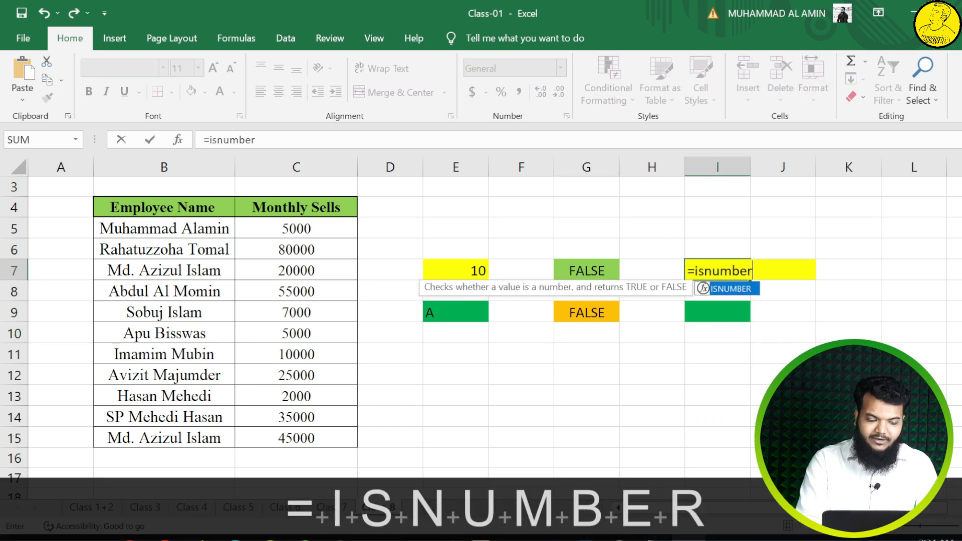
pyautogui.press('Tab')
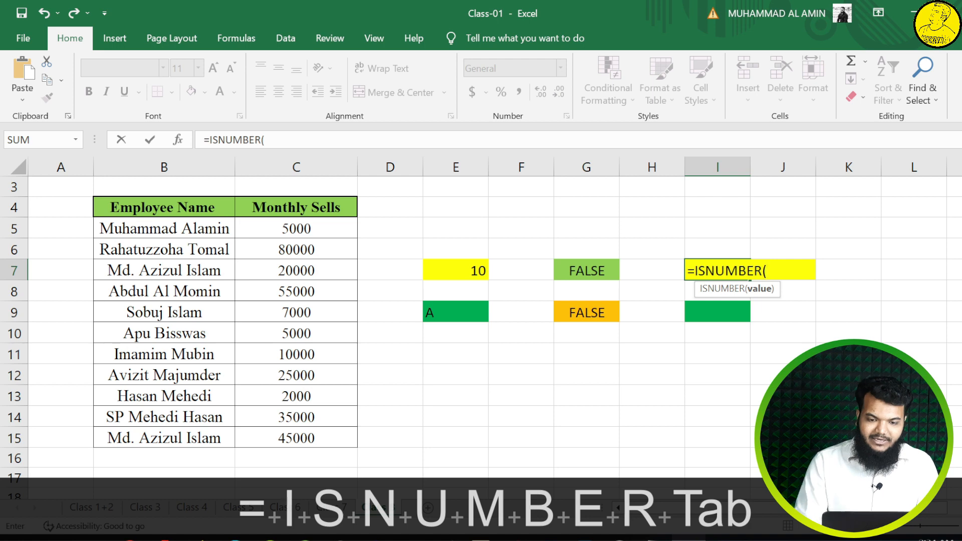
pyautogui.click(446, 272)
pyautogui.write(')')
pyautogui.press('Return')
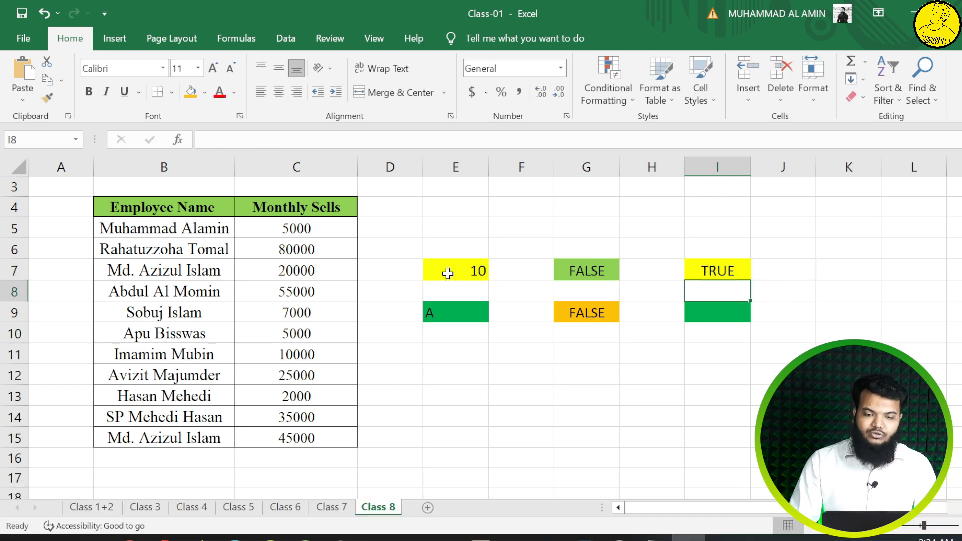
# Step: Enter the formula =ISTEXT(E9) in cell I9 to test whether the letter A is text
pyautogui.click(708, 314)
pyautogui.write('=')
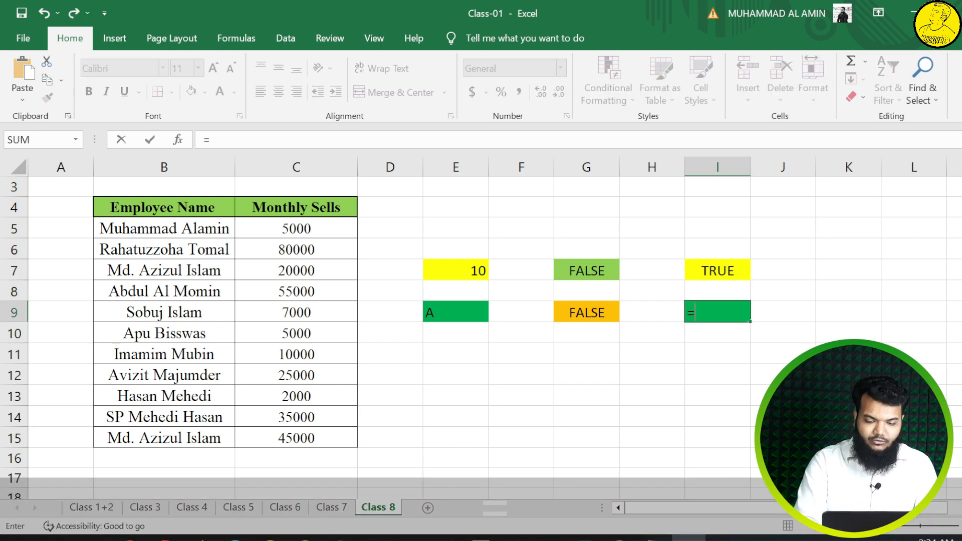
pyautogui.write('istext')
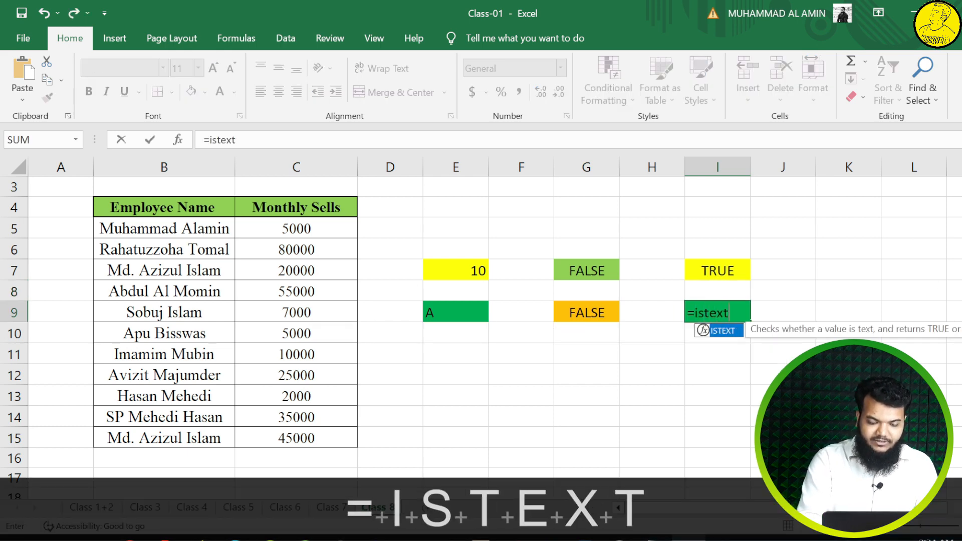
pyautogui.press('Tab')
pyautogui.write('(')
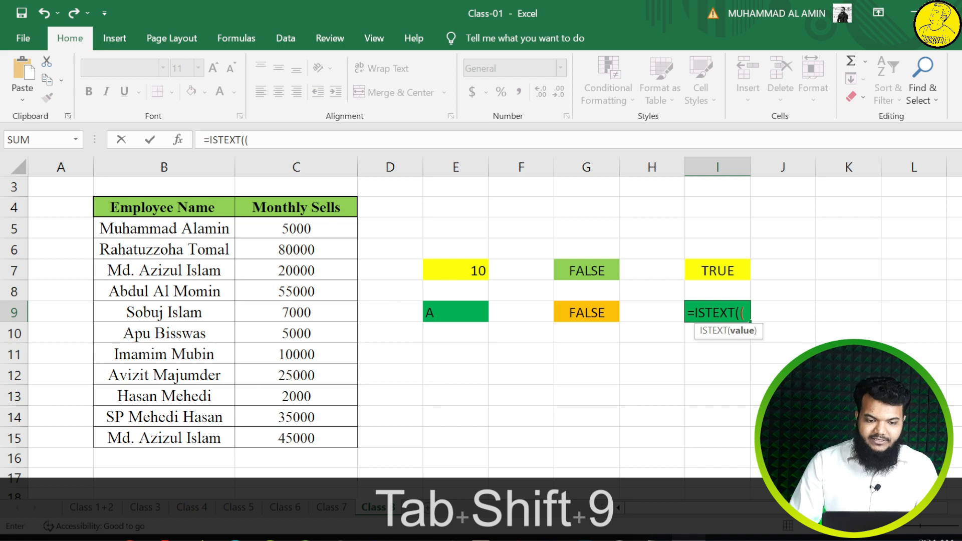
pyautogui.click(467, 314)
pyautogui.write(')')
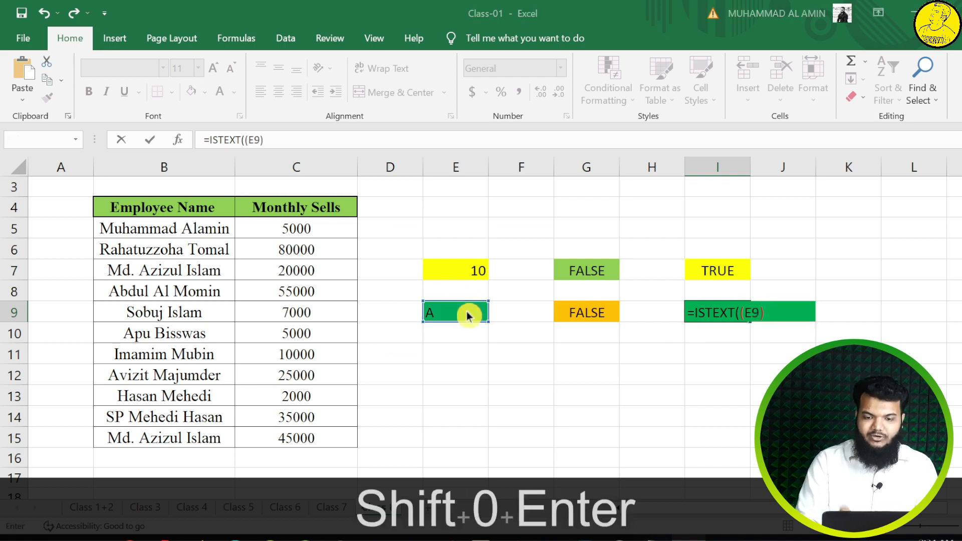
pyautogui.press('Return')
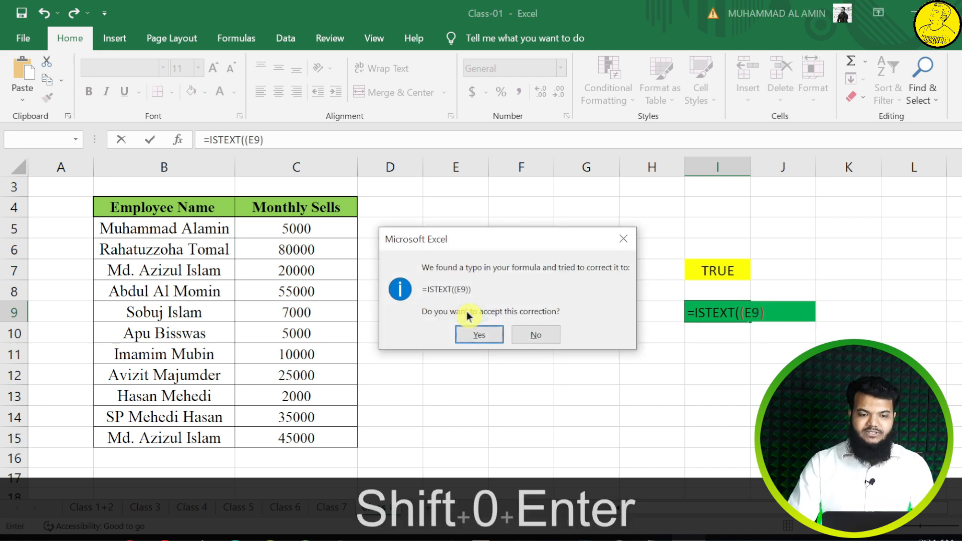
pyautogui.click(623, 239)
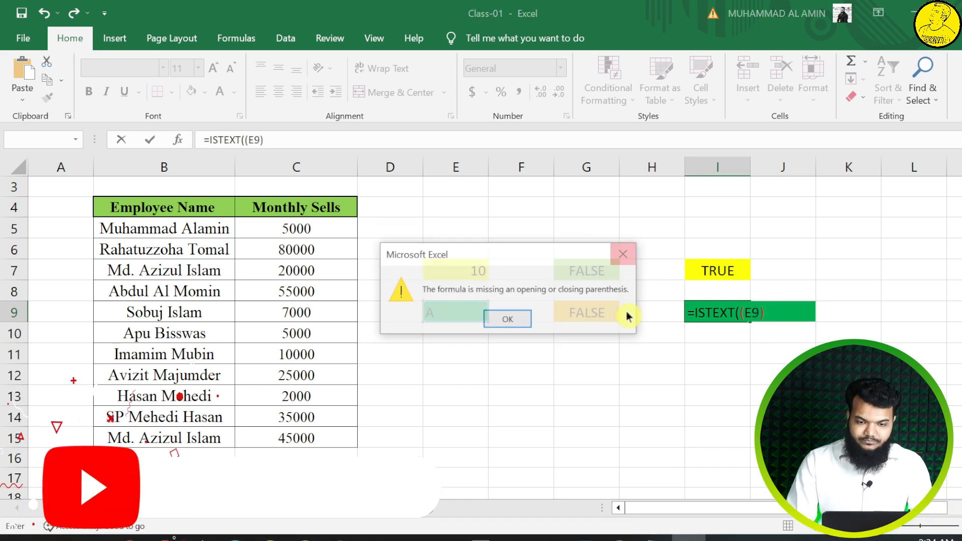
pyautogui.click(623, 254)
pyautogui.click(745, 313)
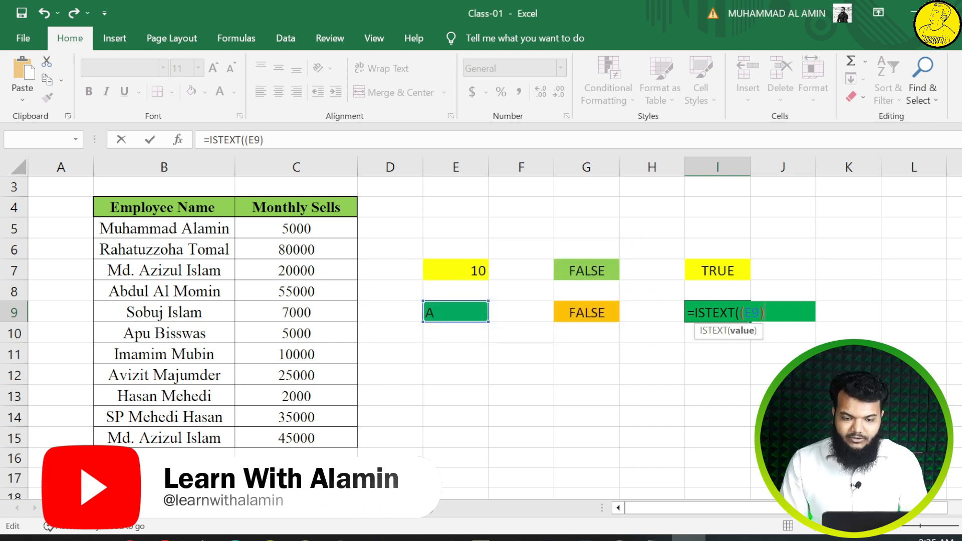
pyautogui.press('BackSpace')
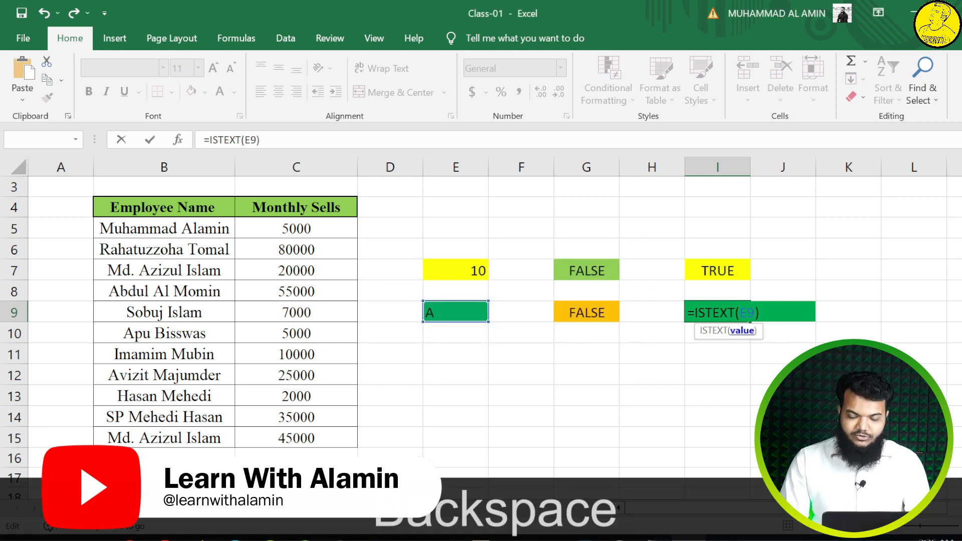
pyautogui.press('Return')
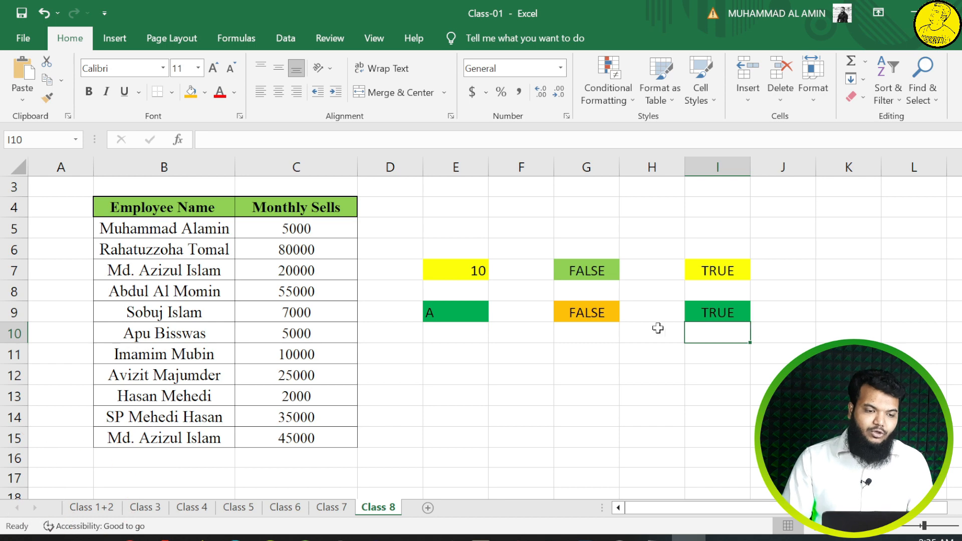
pyautogui.moveTo(299, 228); pyautogui.dragTo(328, 430)
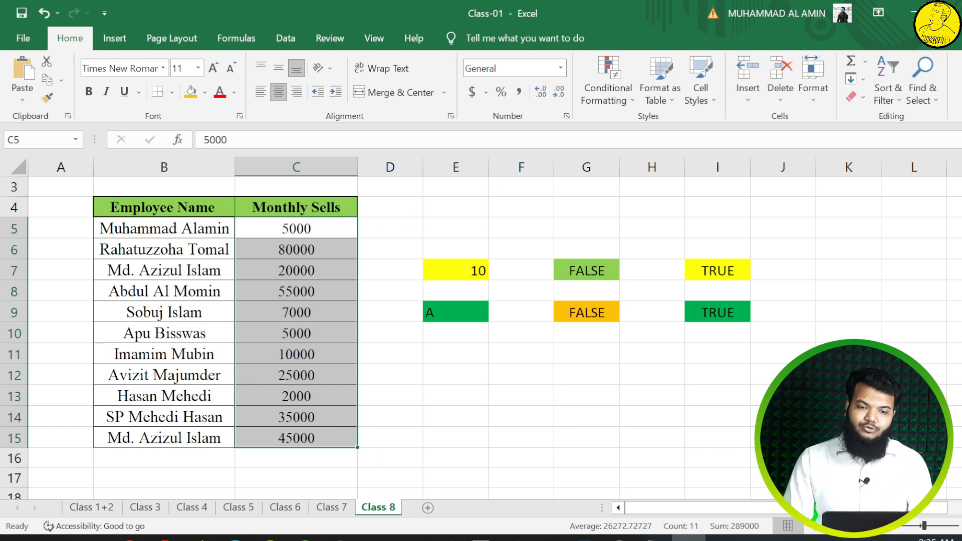
pyautogui.click(603, 87)
pyautogui.click(535, 391)
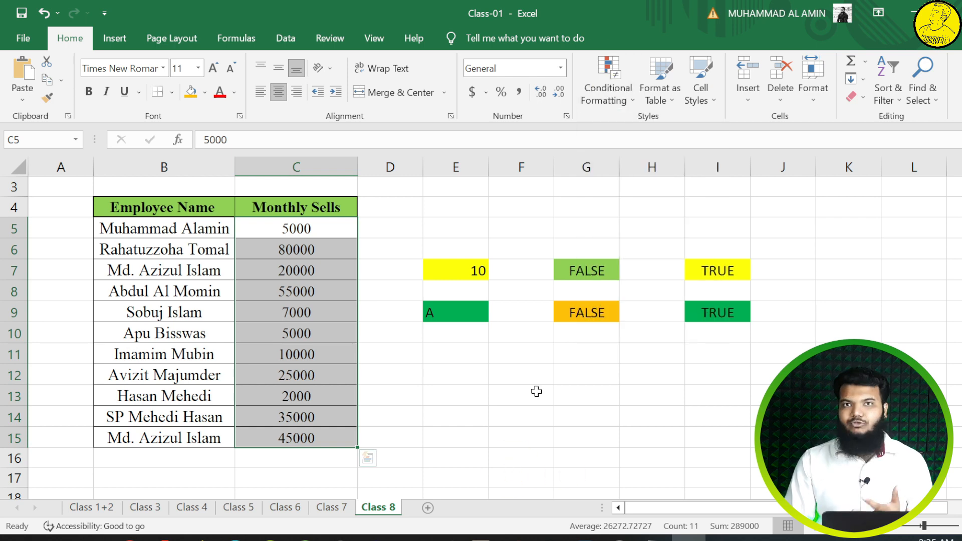
pyautogui.click(559, 409)
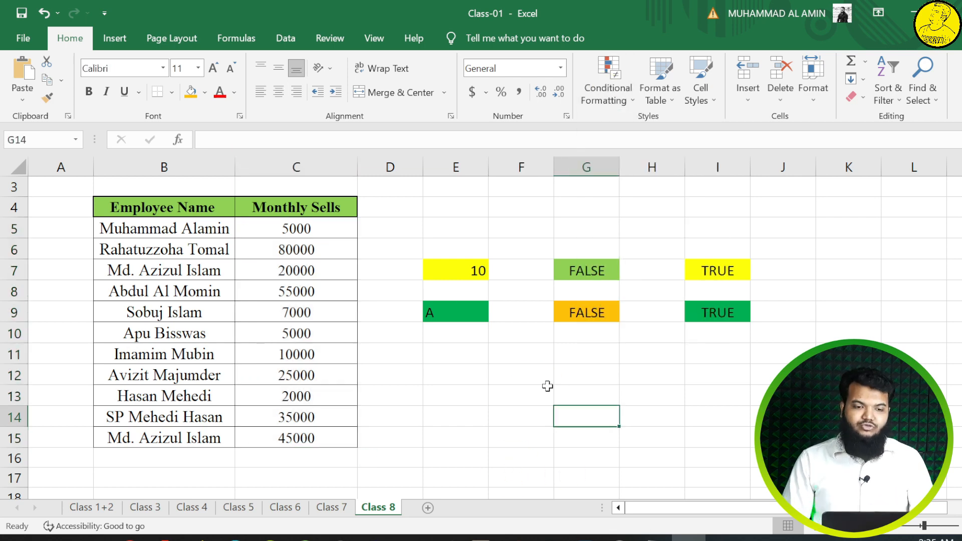
# Step: Start a new conditional formatting rule of the type that uses a formula to determine which cells to format
pyautogui.click(621, 87)
pyautogui.click(620, 294)
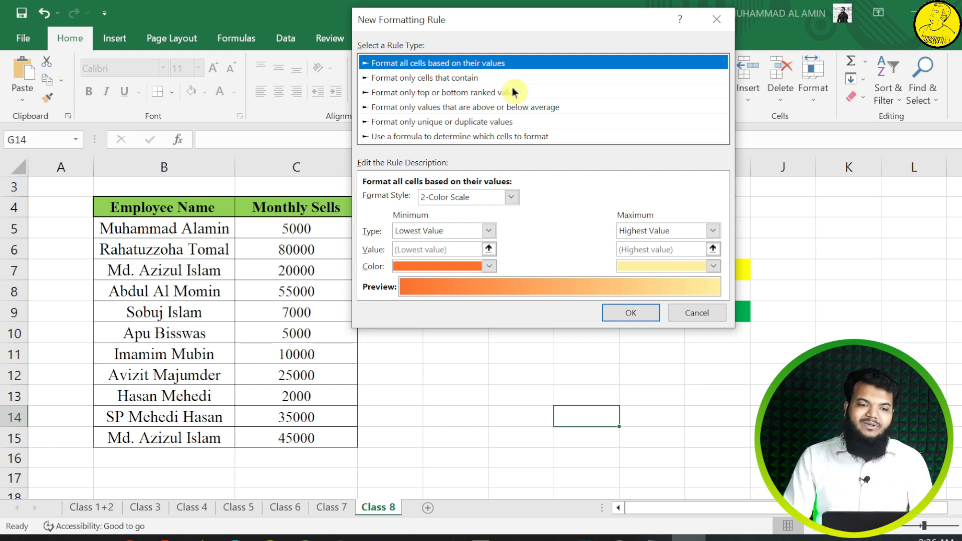
pyautogui.click(467, 137)
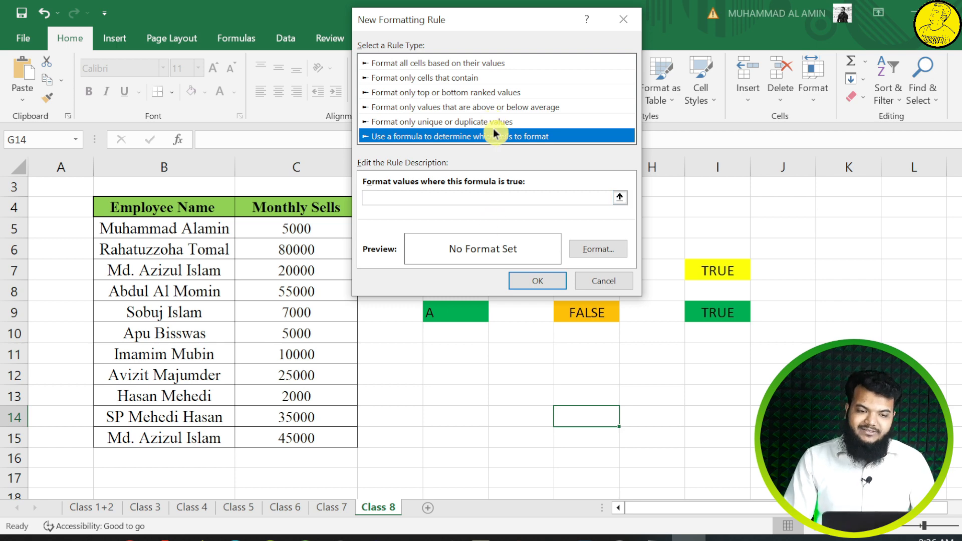
pyautogui.click(498, 196)
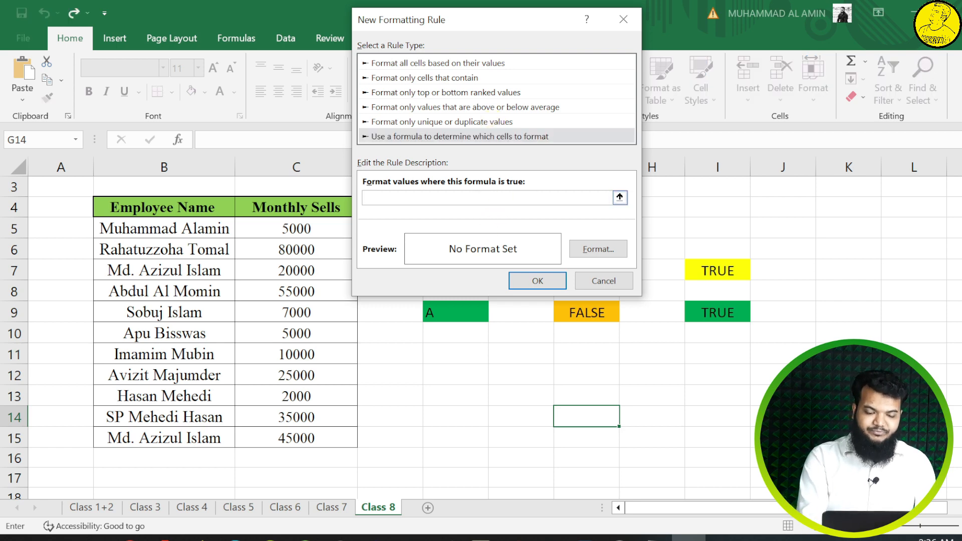
pyautogui.write('is')
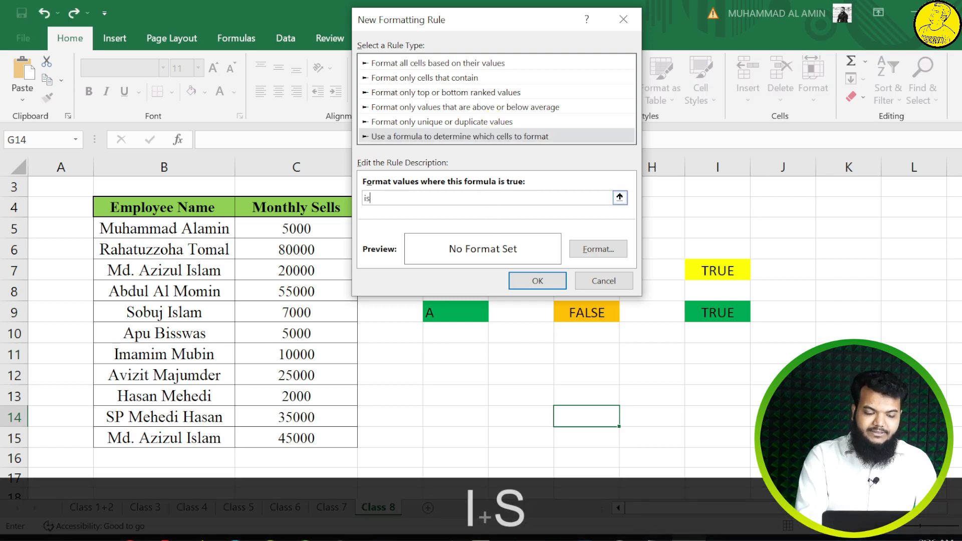
pyautogui.write('text')
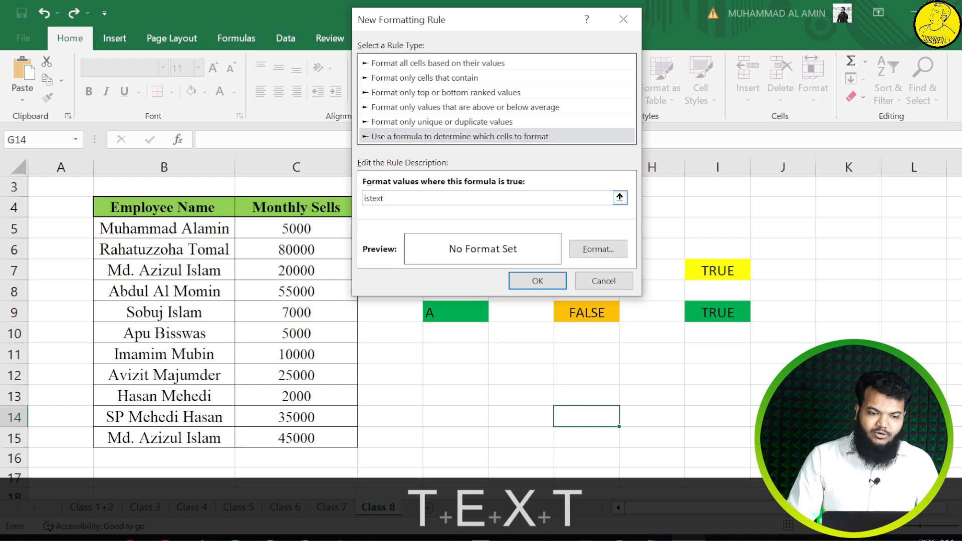
pyautogui.press('BackSpace')
pyautogui.press('BackSpace')
pyautogui.press('BackSpace')
pyautogui.press('BackSpace')
pyautogui.press('BackSpace')
pyautogui.press('BackSpace')
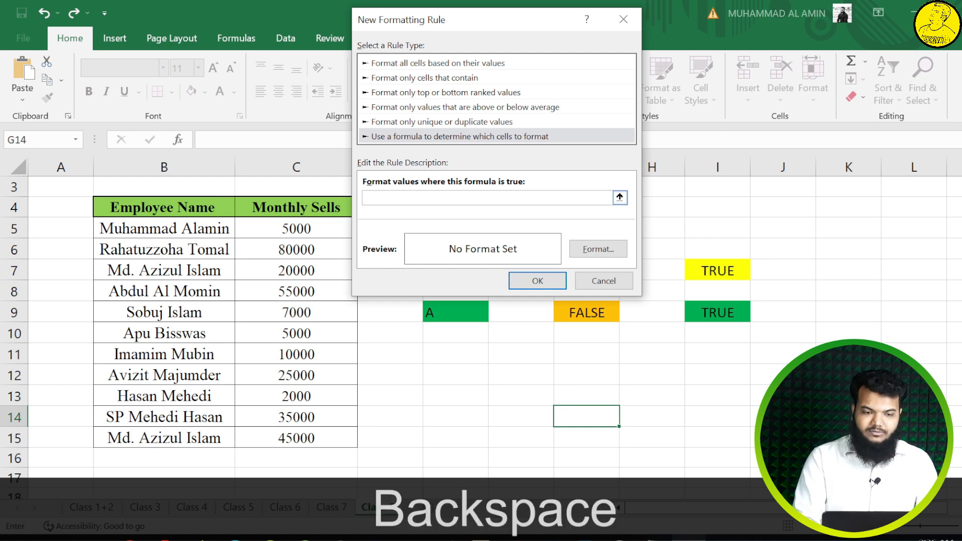
# Step: Enter =istext(C5) as the rule's formula, with a fully relative reference to the first Monthly Sells cell
pyautogui.write('=is')
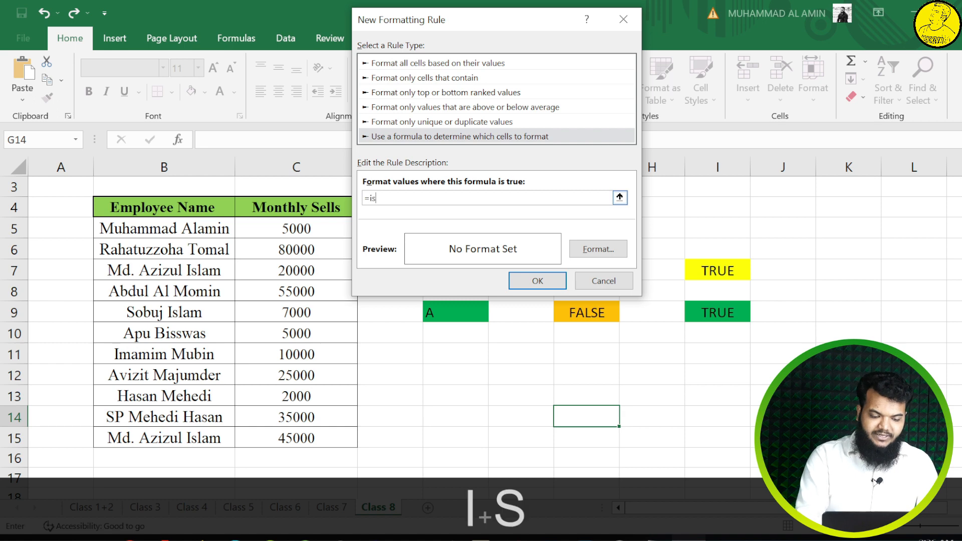
pyautogui.write('text(')
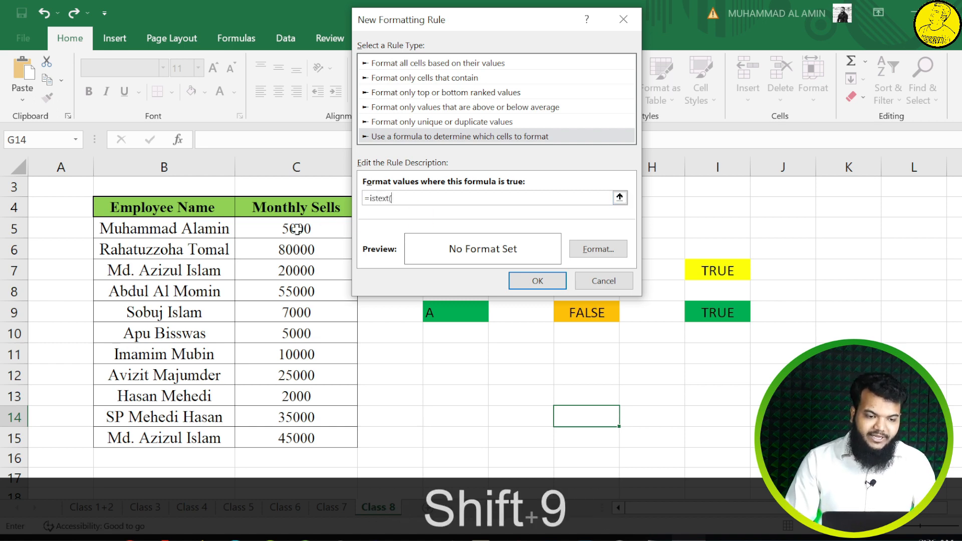
pyautogui.click(296, 229)
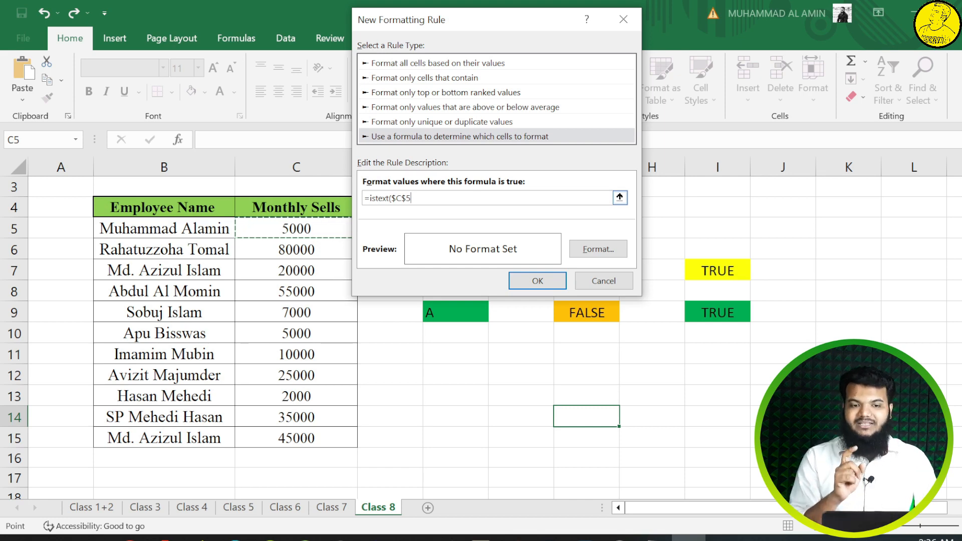
pyautogui.press('F4')
pyautogui.press('F4')
pyautogui.press('F4')
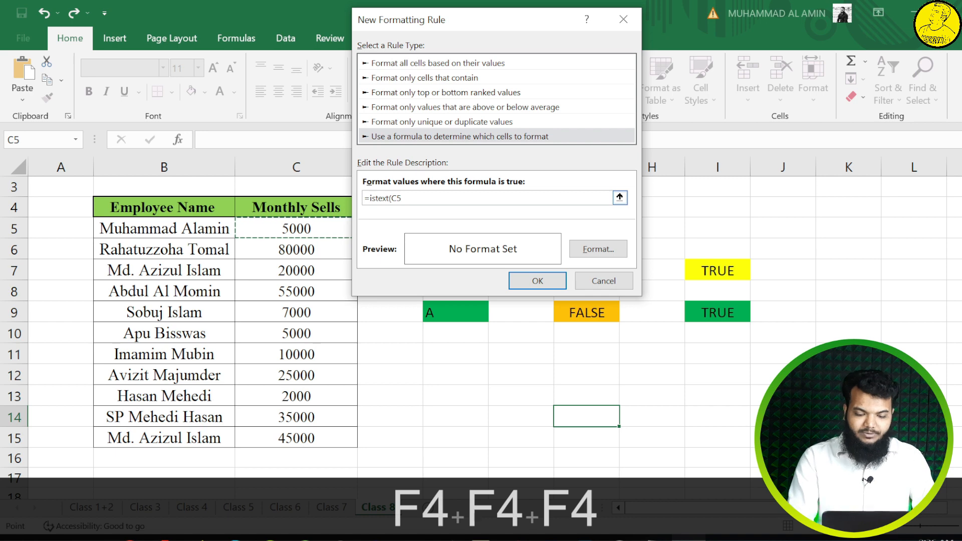
pyautogui.write(')')
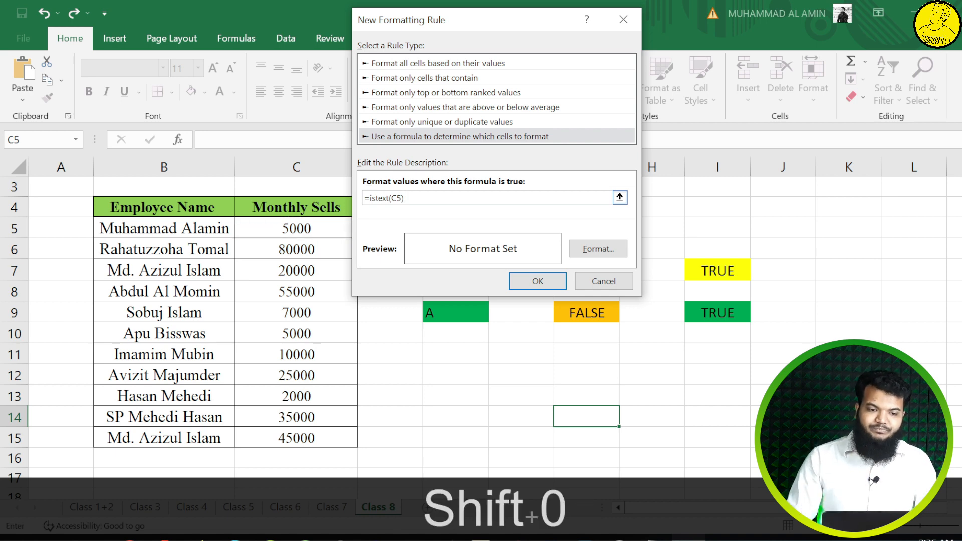
# Step: Give the formatting rule a red background fill and apply the rule
pyautogui.click(599, 250)
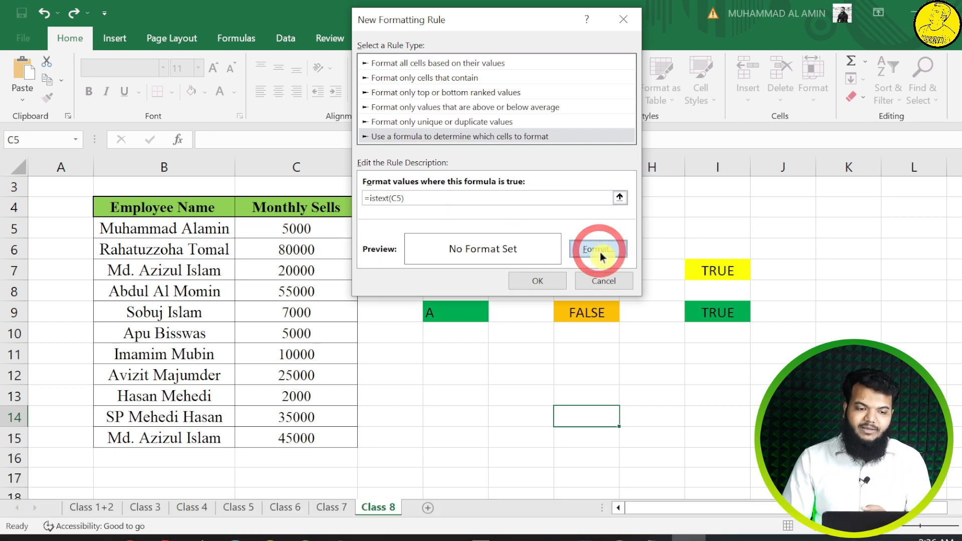
pyautogui.click(505, 39)
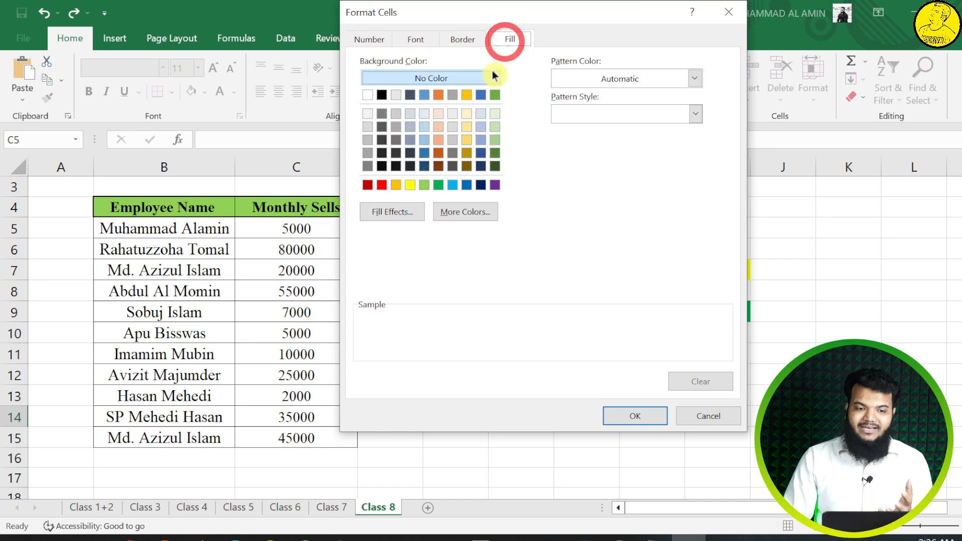
pyautogui.click(381, 185)
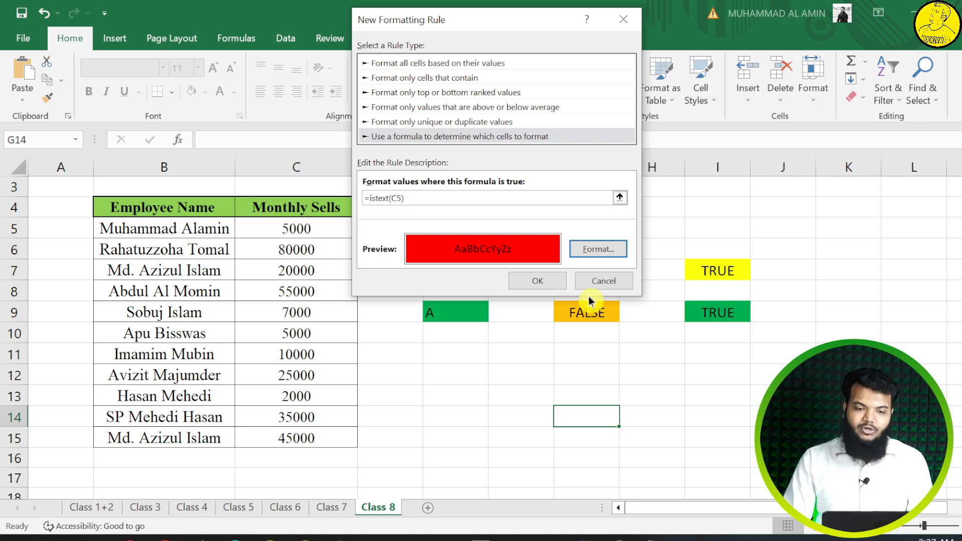
pyautogui.click(551, 280)
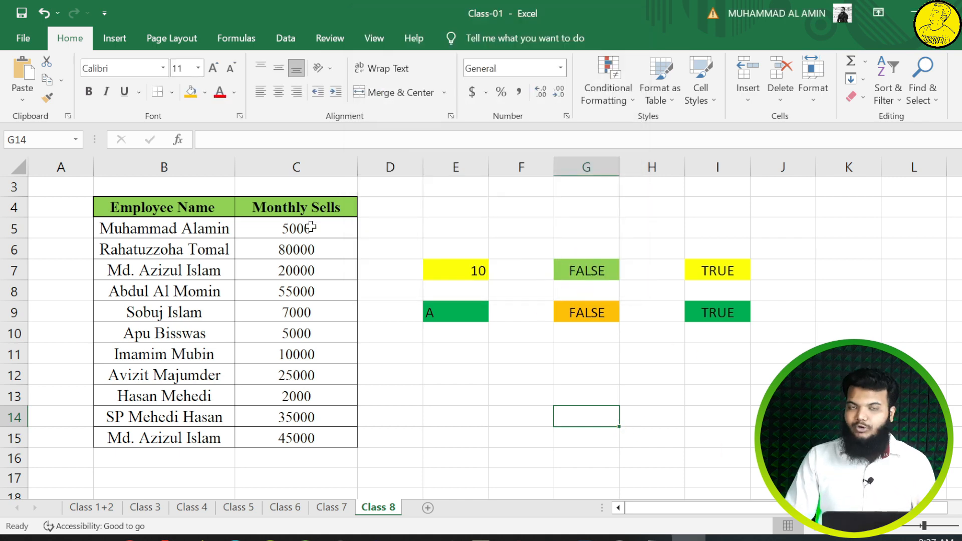
# Step: Replace the Monthly Sells value in cell C5 with a person's name to test the text rule
pyautogui.click(311, 228)
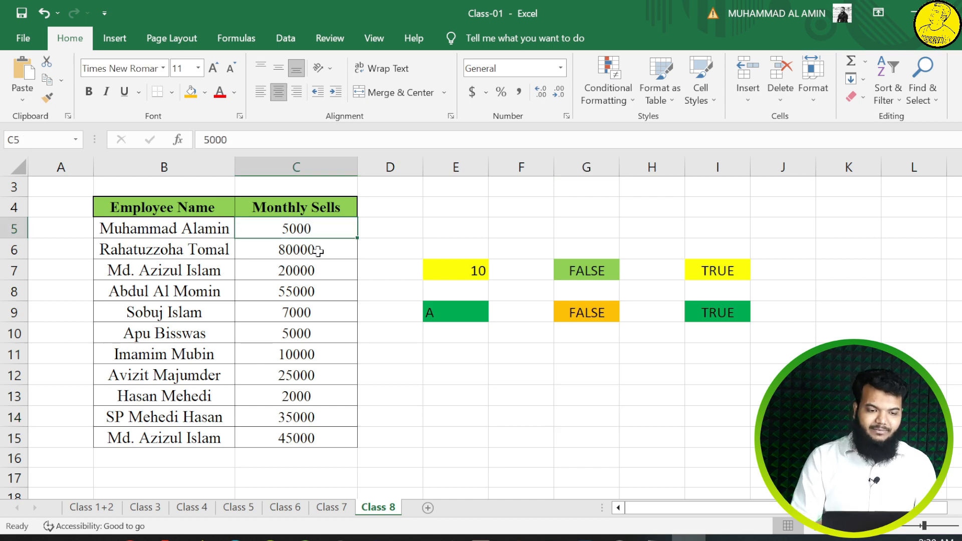
pyautogui.click(318, 251)
pyautogui.click(319, 226)
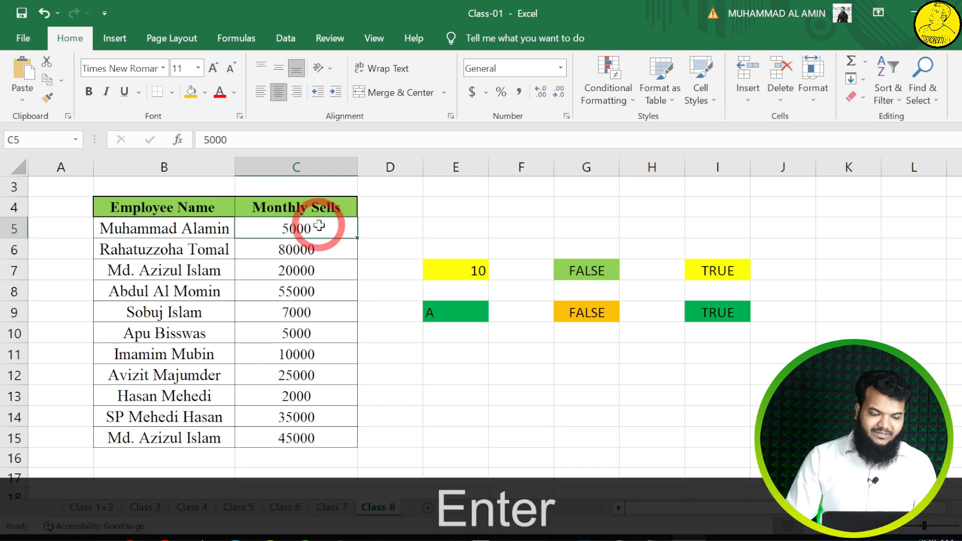
pyautogui.write('Aa')
pyautogui.press('BackSpace')
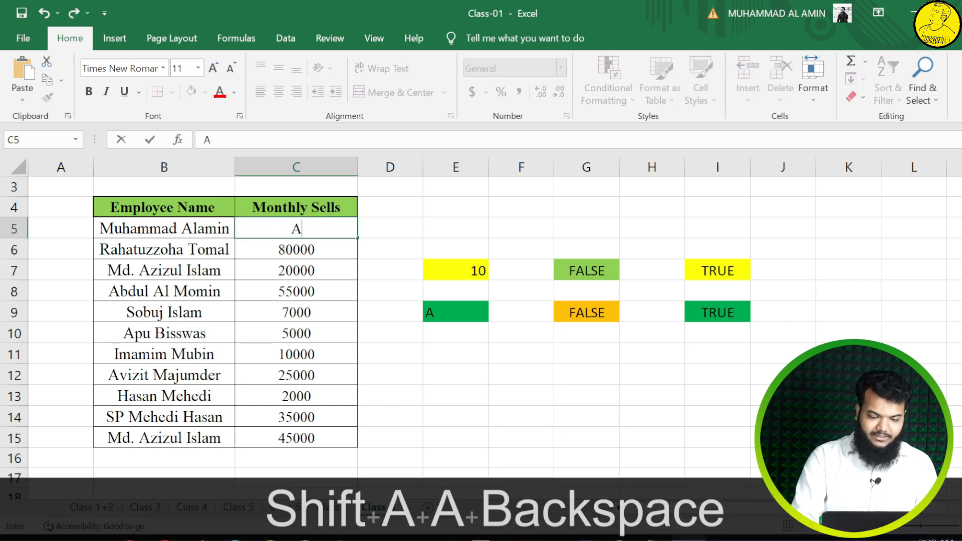
pyautogui.write('lamin')
pyautogui.press('Return')
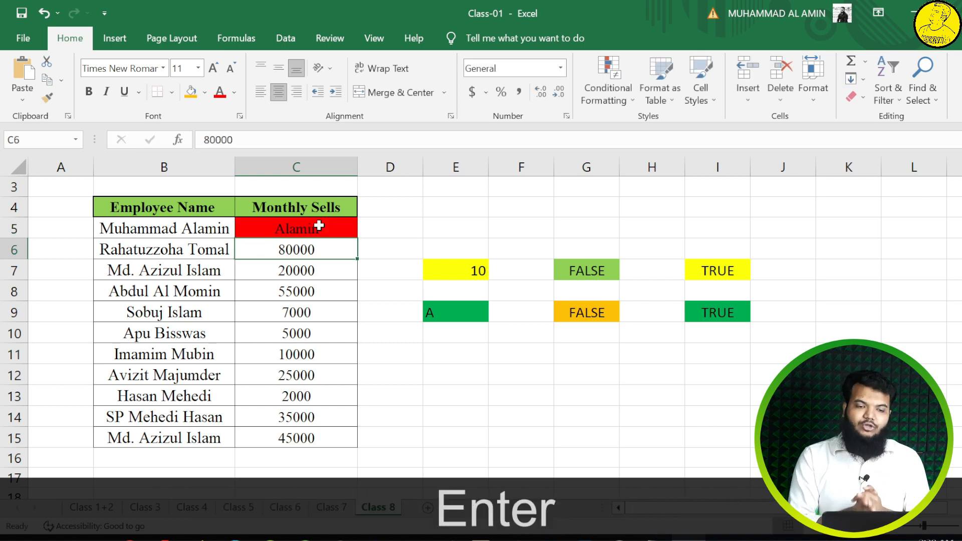
# Step: Replace the Monthly Sells value in cell C12 with the same name to test the rule there
pyautogui.click(318, 377)
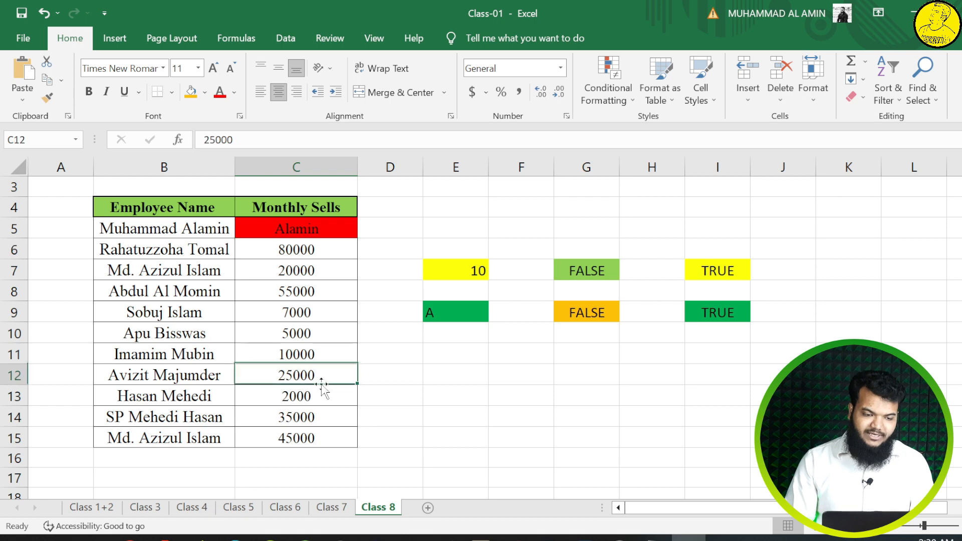
pyautogui.write('A;')
pyautogui.press('BackSpace')
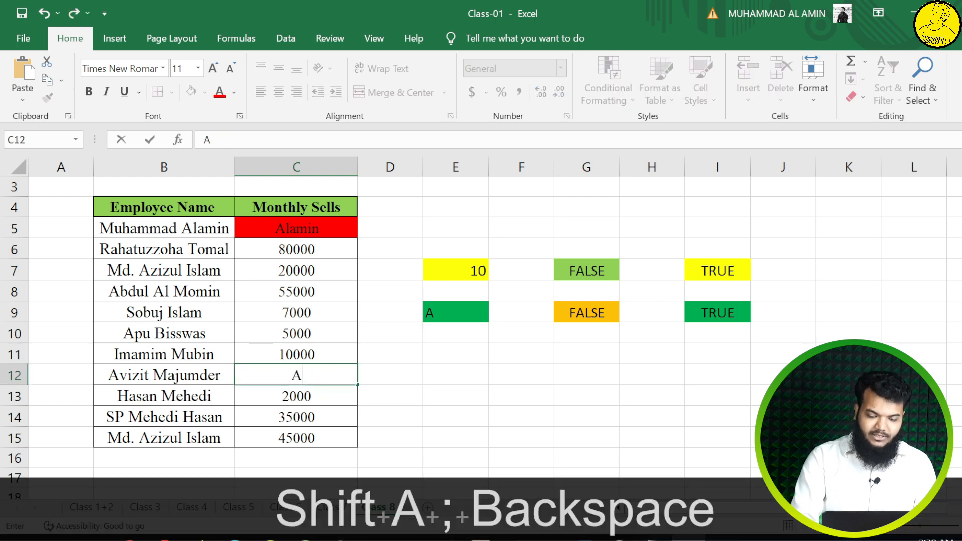
pyautogui.write('lamin')
pyautogui.press('Return')
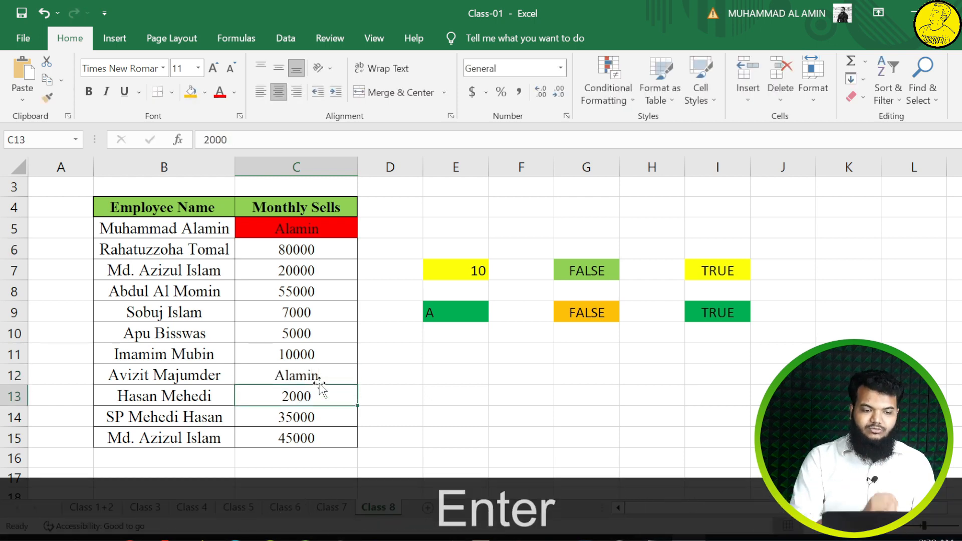
pyautogui.click(307, 375)
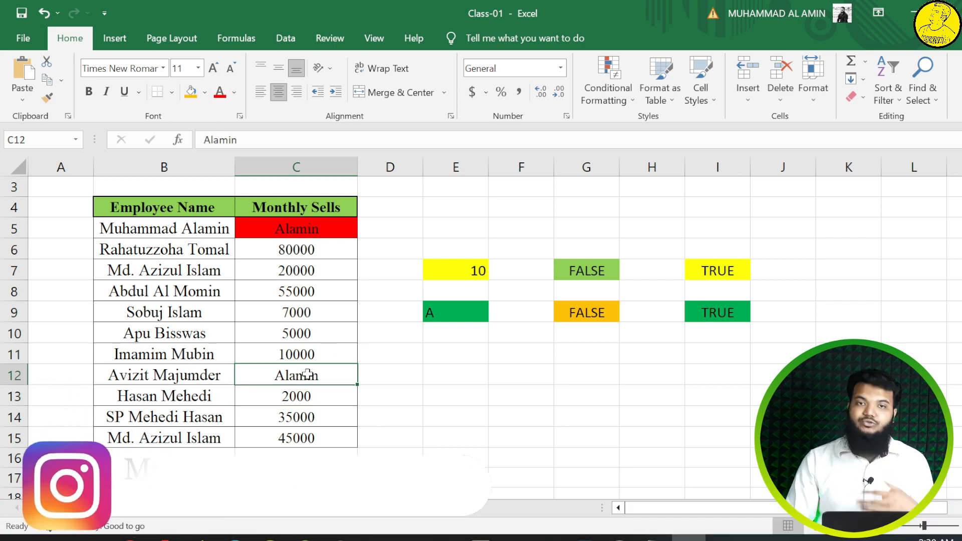
# Step: Copy the formatting of cell C5, including its text rule, to the Monthly Sells range C5:C15 with Format Painter
pyautogui.click(343, 220)
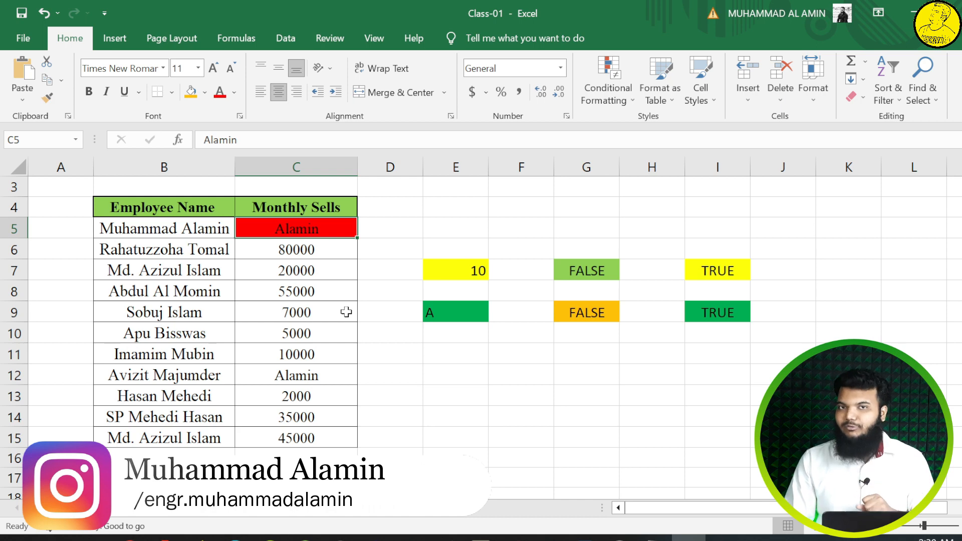
pyautogui.click(46, 98)
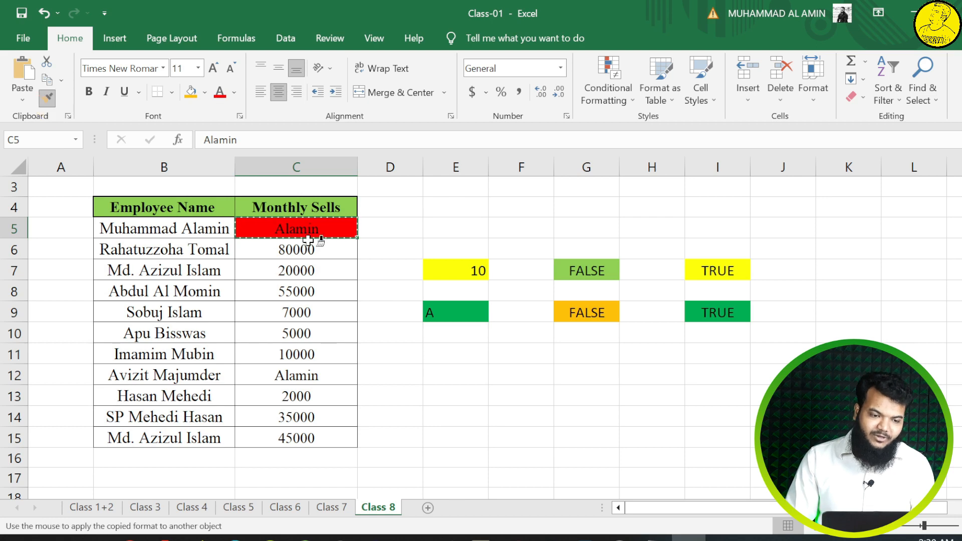
pyautogui.moveTo(307, 226); pyautogui.dragTo(305, 433)
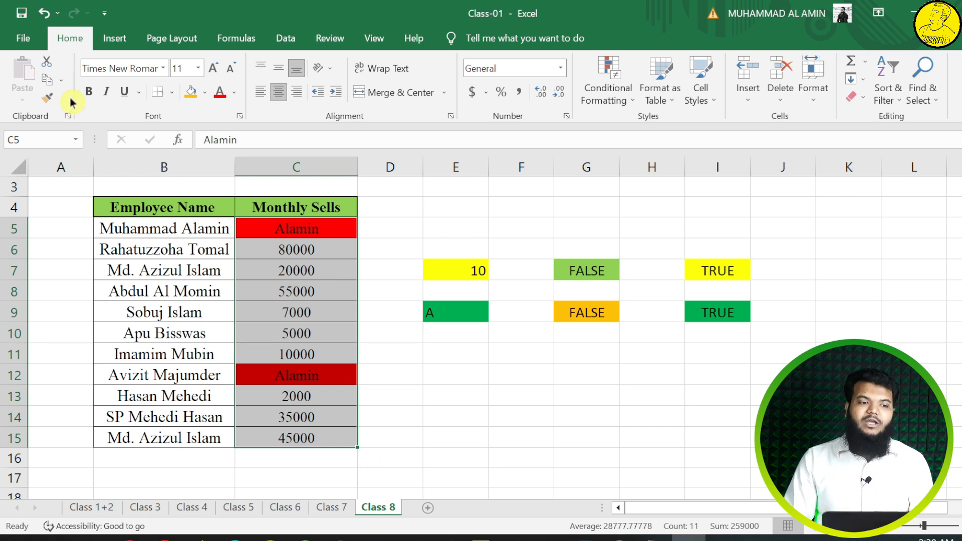
# Step: Test the text rule in the Monthly Sells column by entering the same person's name in C8, d in C10 and y in C15
pyautogui.click(309, 293)
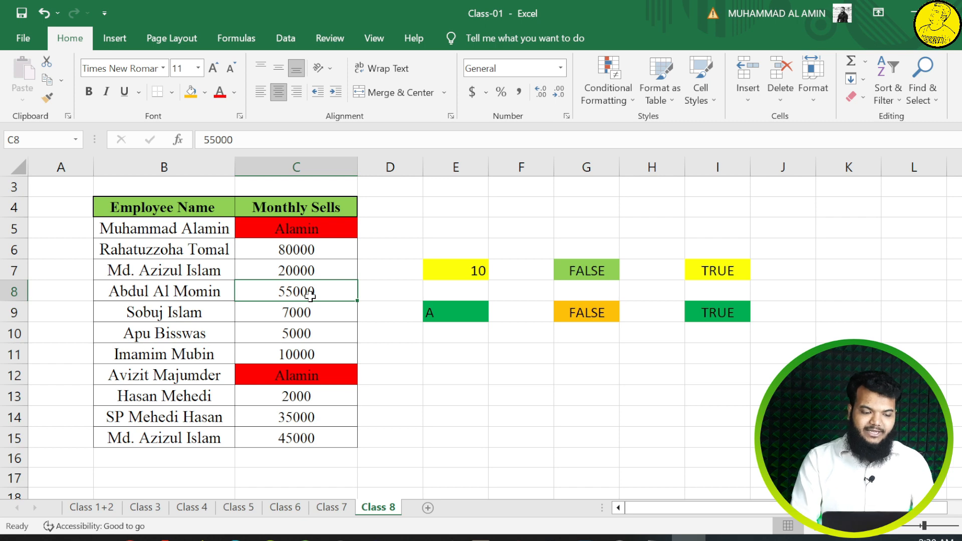
pyautogui.write('alamin')
pyautogui.click(308, 328)
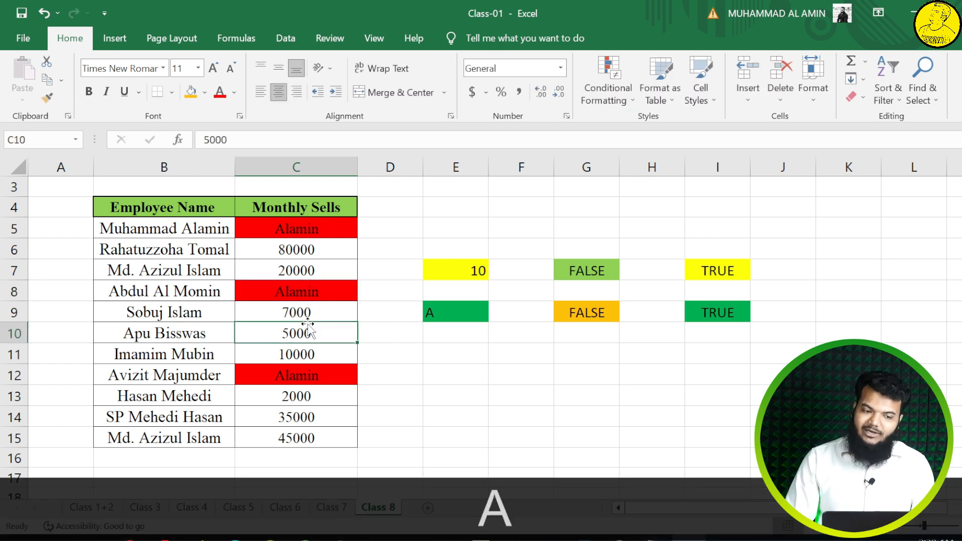
pyautogui.click(308, 328)
pyautogui.write('d')
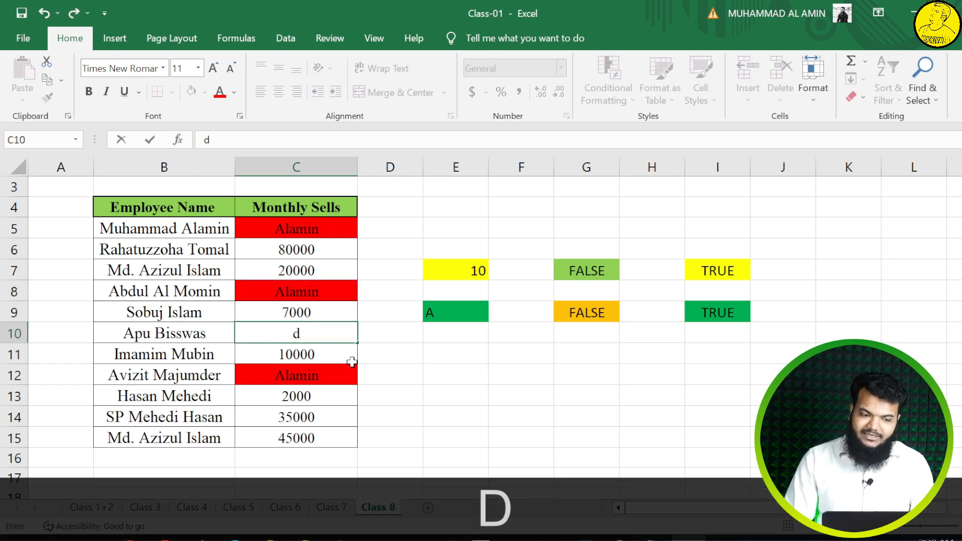
pyautogui.click(382, 350)
pyautogui.click(296, 436)
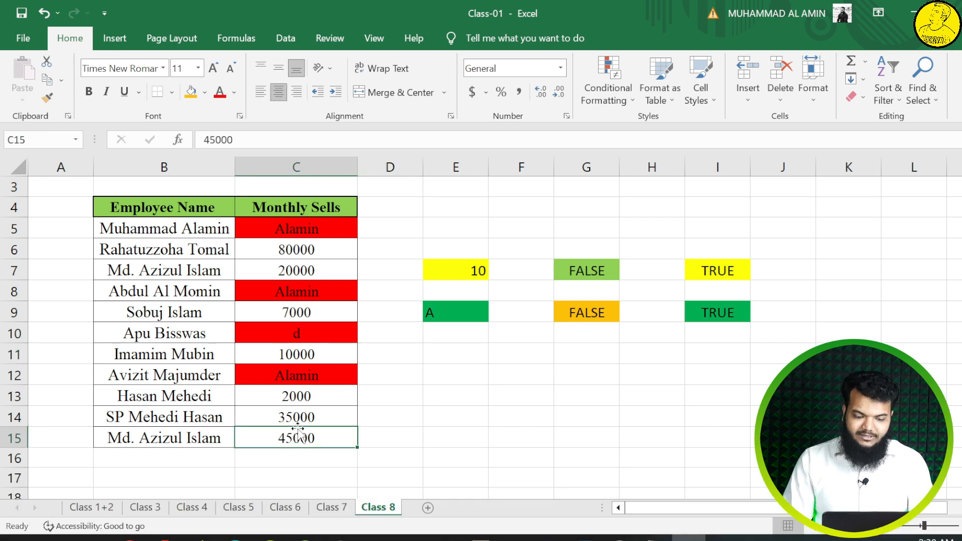
pyautogui.write('y')
pyautogui.click(367, 431)
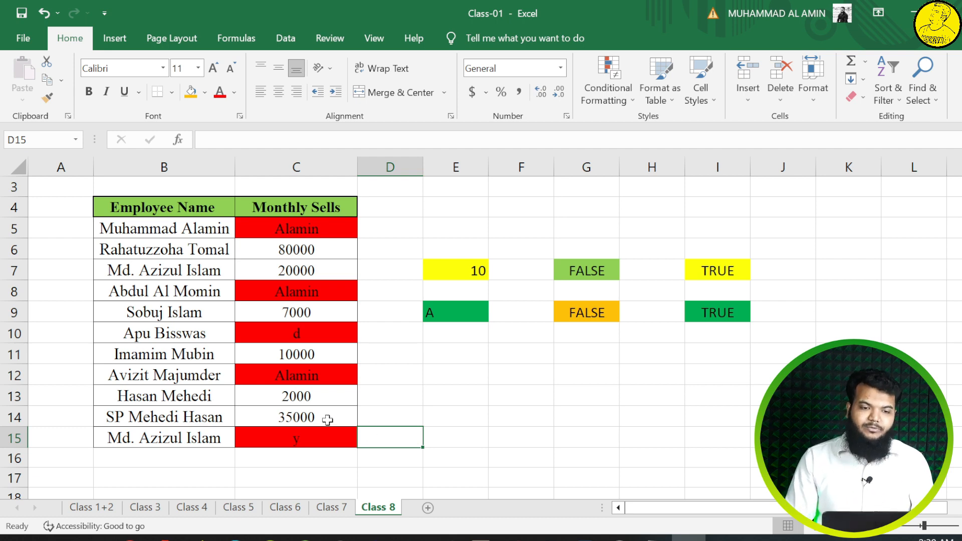
# Step: Create a formula-based conditional formatting rule with the formula =isnumber(B5), using a fully relative reference to the first Employee Name cell
pyautogui.click(616, 95)
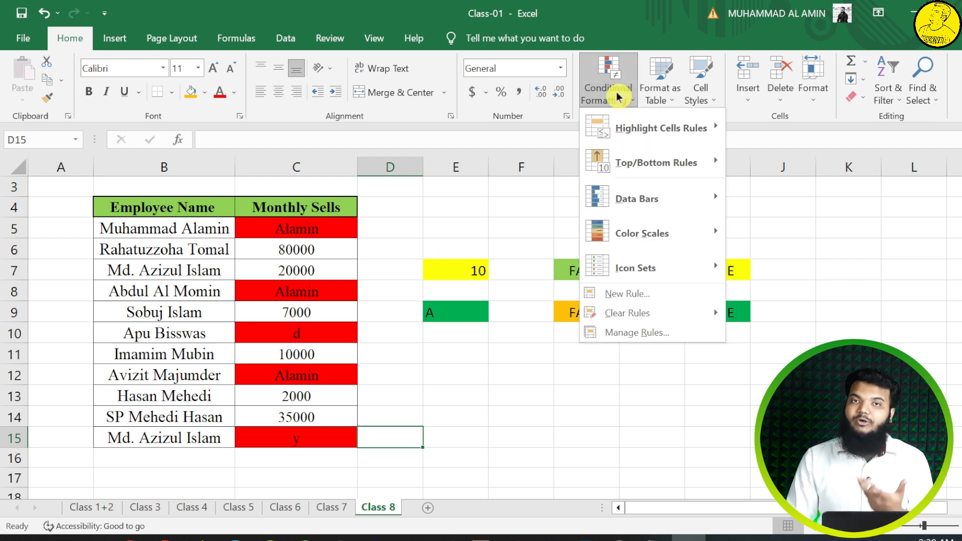
pyautogui.click(608, 293)
pyautogui.click(375, 128)
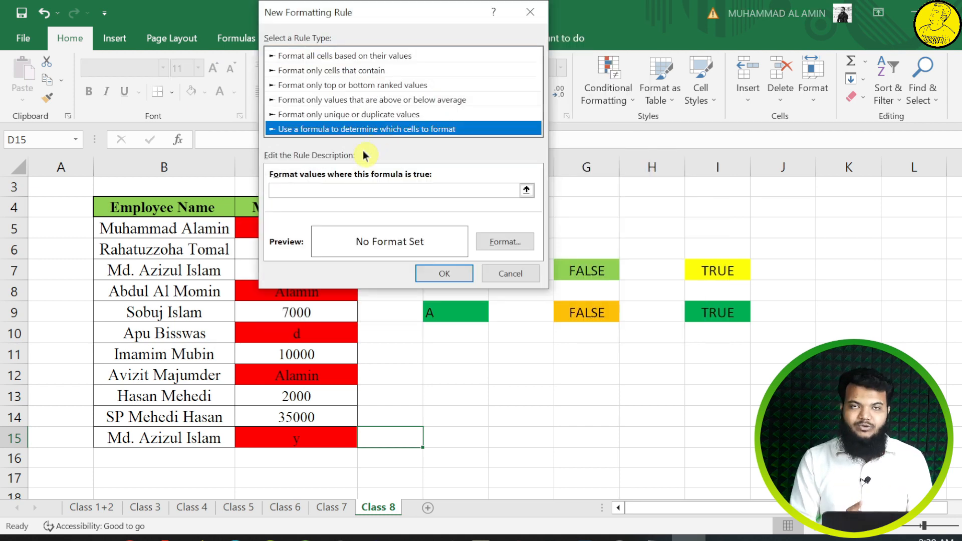
pyautogui.click(361, 189)
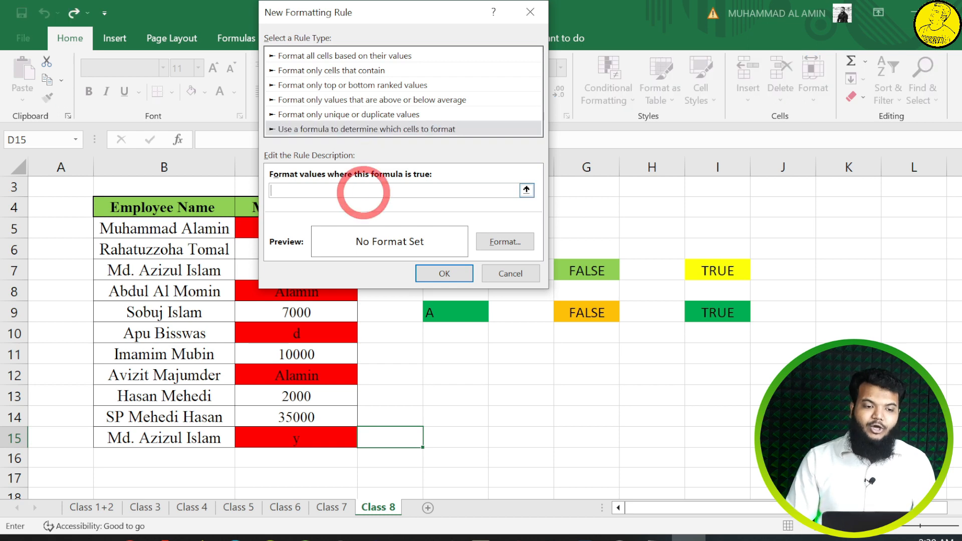
pyautogui.write('=i')
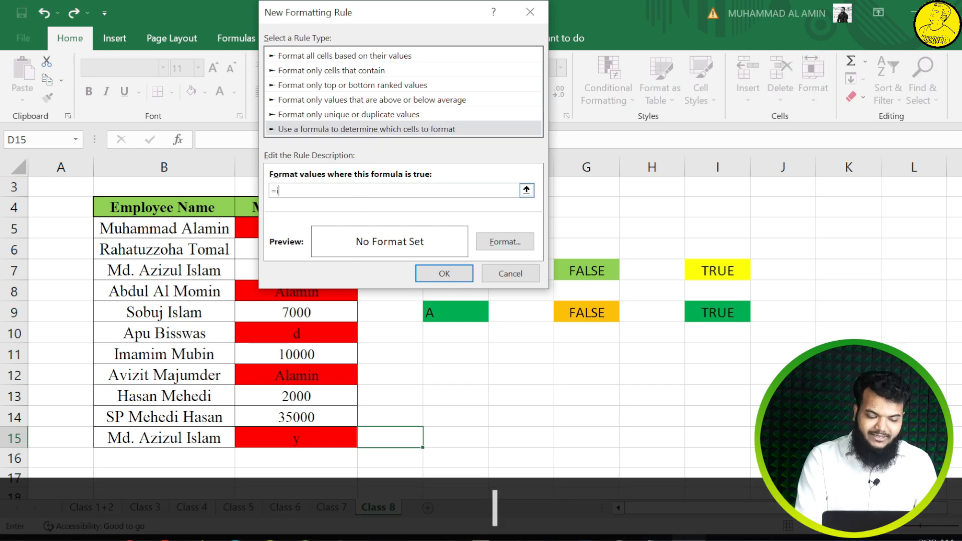
pyautogui.write('snumber')
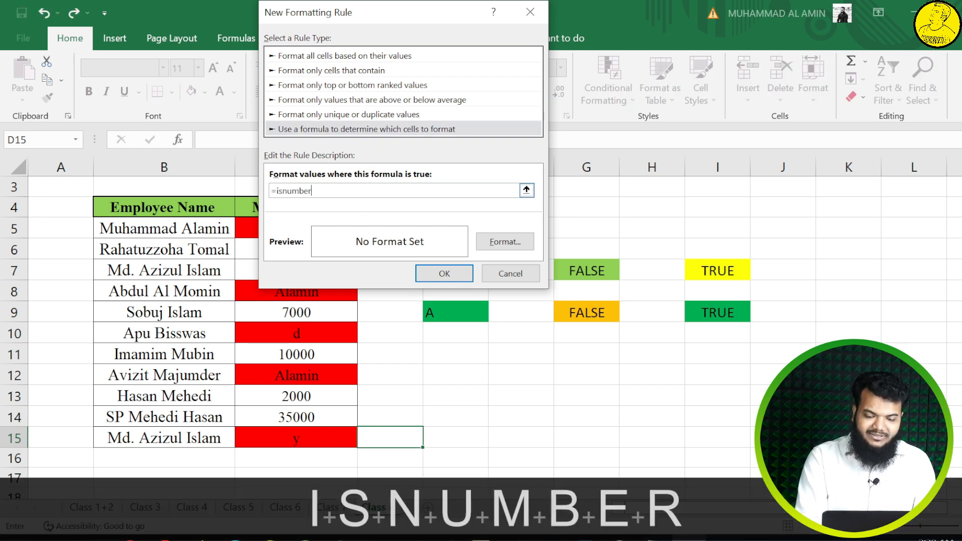
pyautogui.write('(')
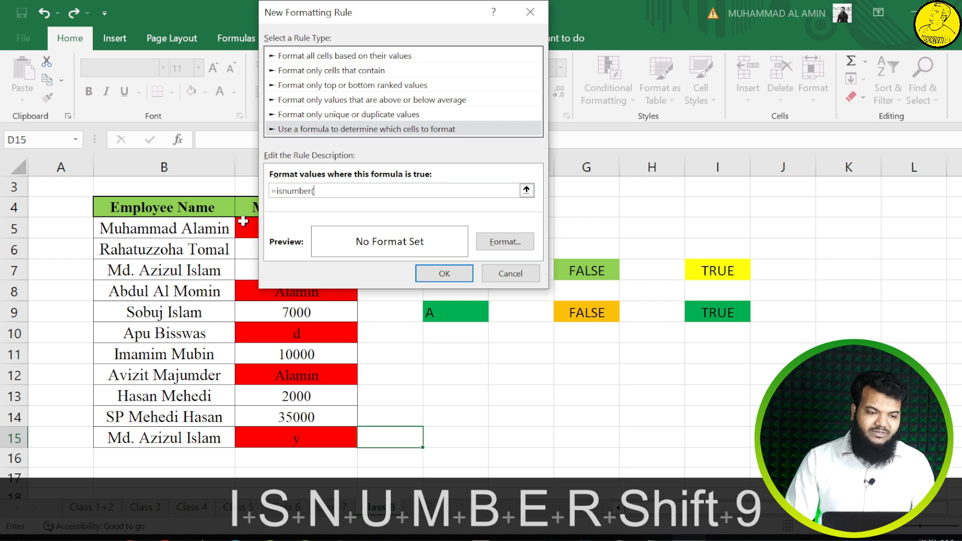
pyautogui.click(164, 232)
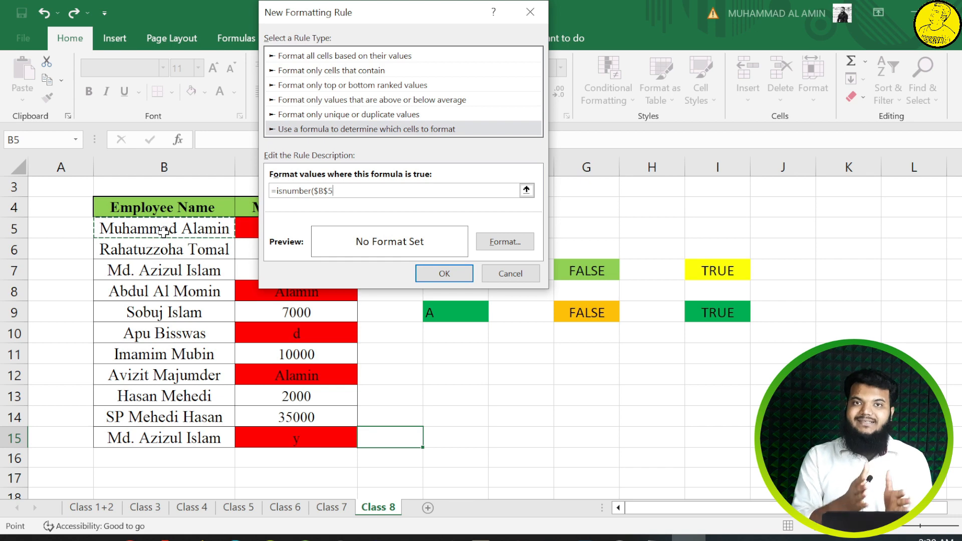
pyautogui.press('F4')
pyautogui.press('F4')
pyautogui.press('F4')
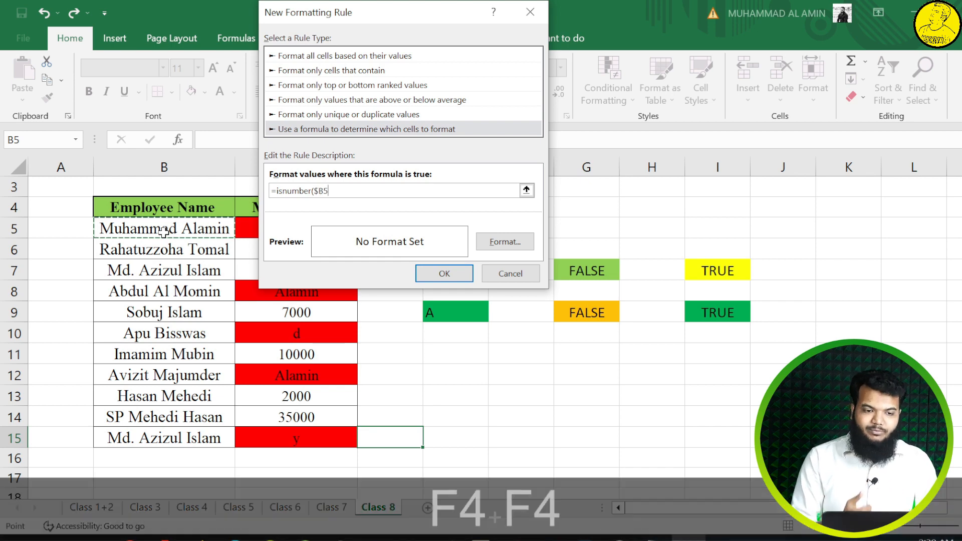
pyautogui.write(')')
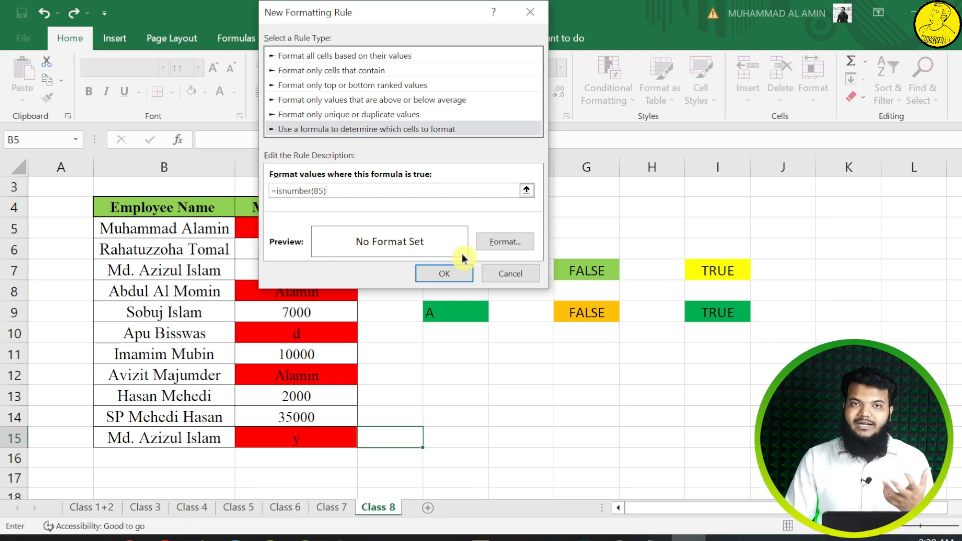
# Step: Give the number rule a light blue background fill and apply the rule
pyautogui.click(516, 243)
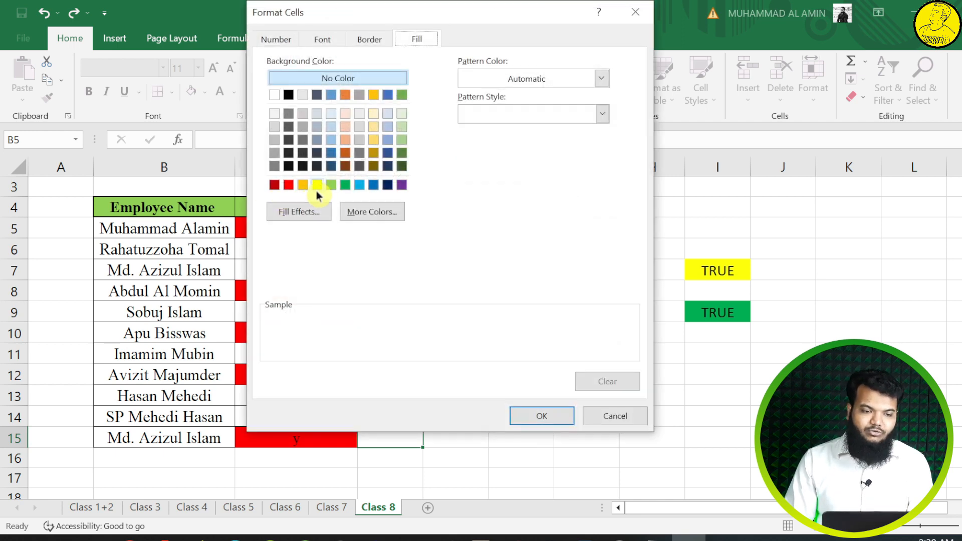
pyautogui.click(359, 185)
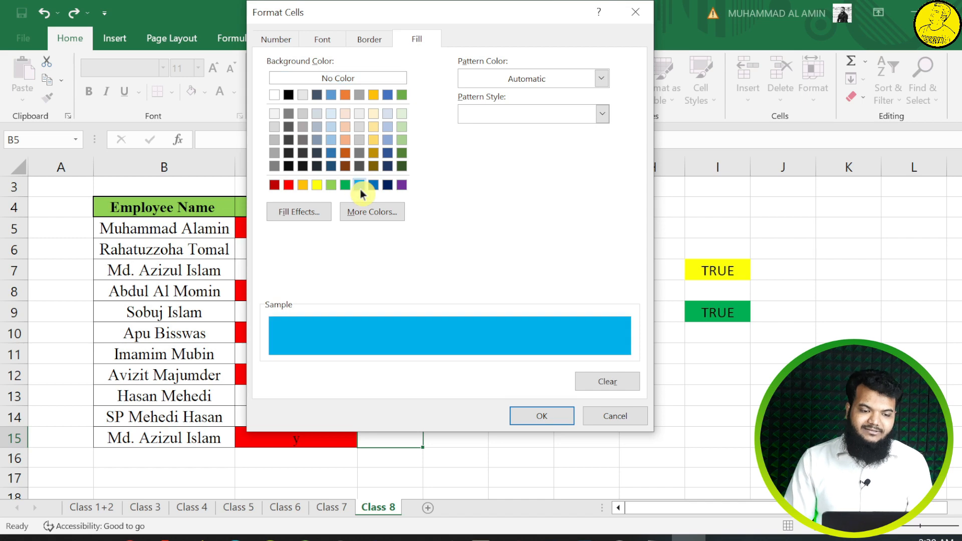
pyautogui.click(533, 416)
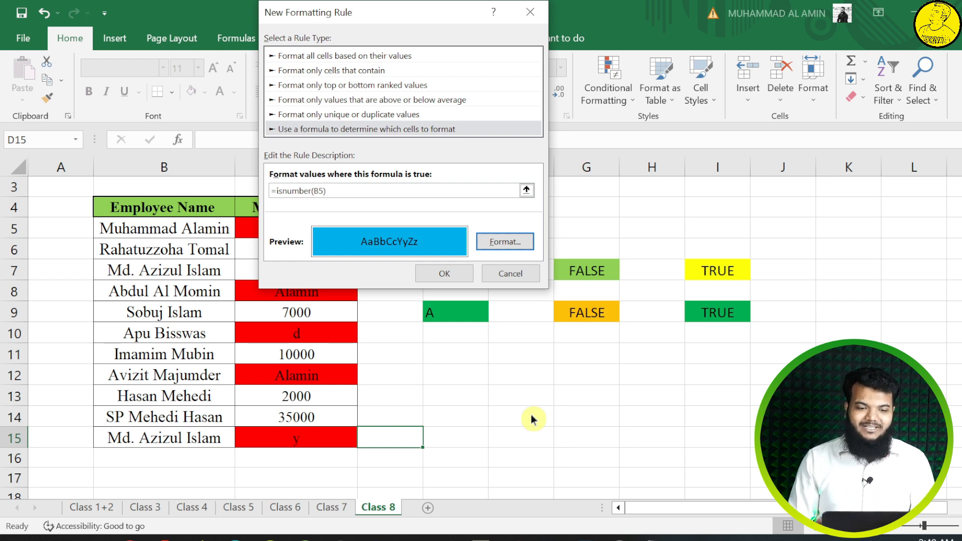
pyautogui.click(448, 273)
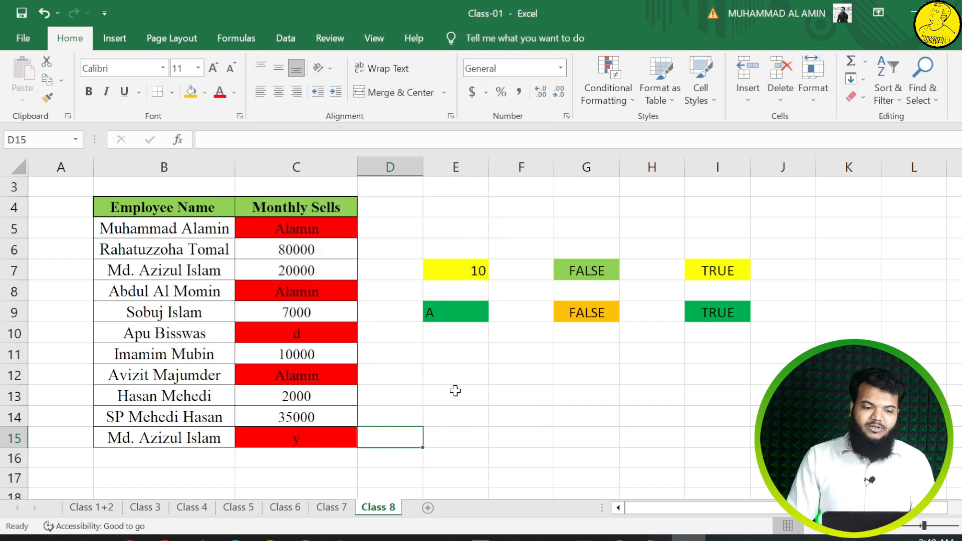
pyautogui.click(465, 421)
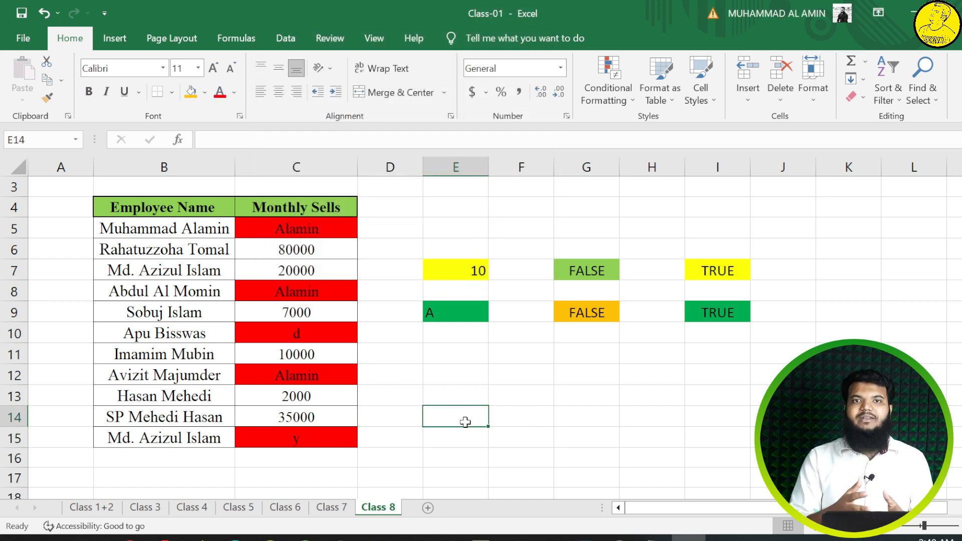
# Step: Replace the Employee Name entries in B5 and B7 with 1 to test the number rule
pyautogui.click(175, 229)
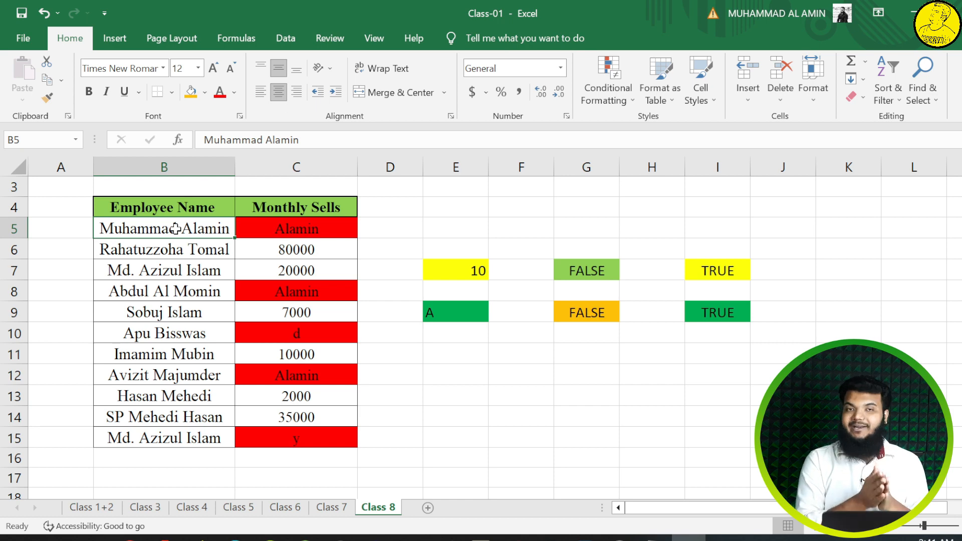
pyautogui.write('1')
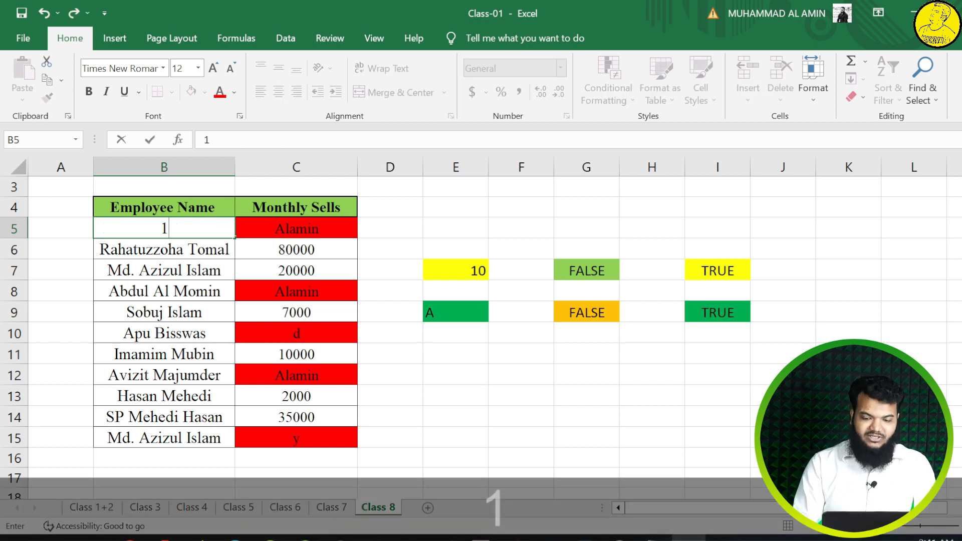
pyautogui.press('Return')
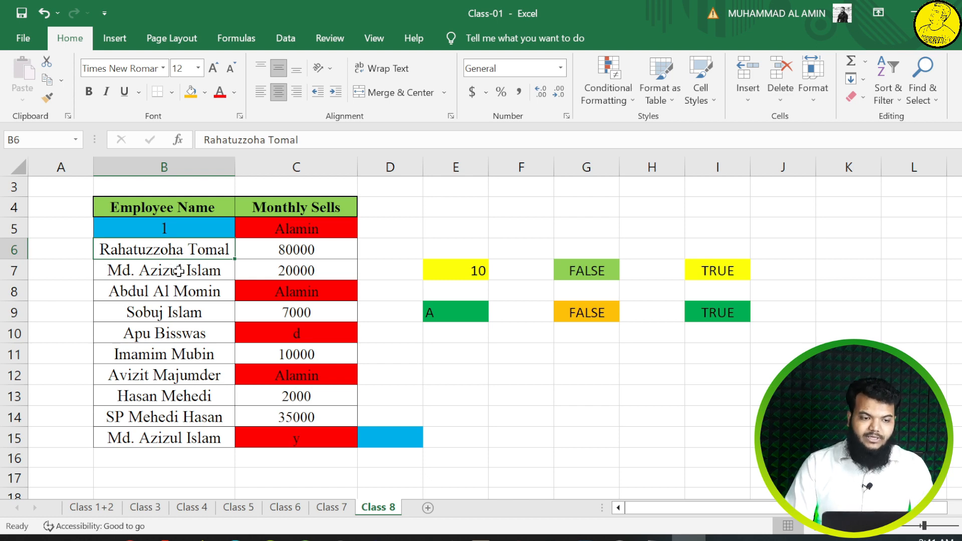
pyautogui.click(179, 270)
pyautogui.write('1')
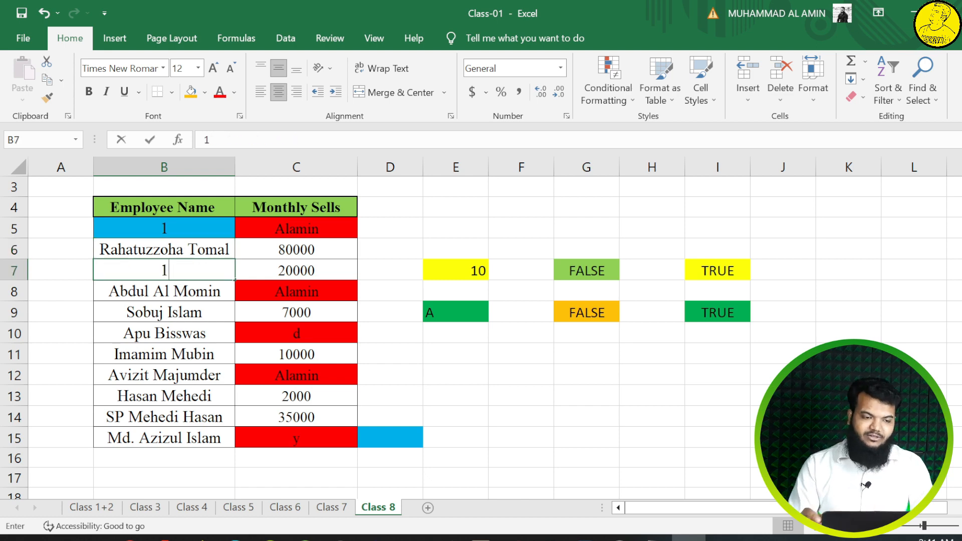
pyautogui.press('Return')
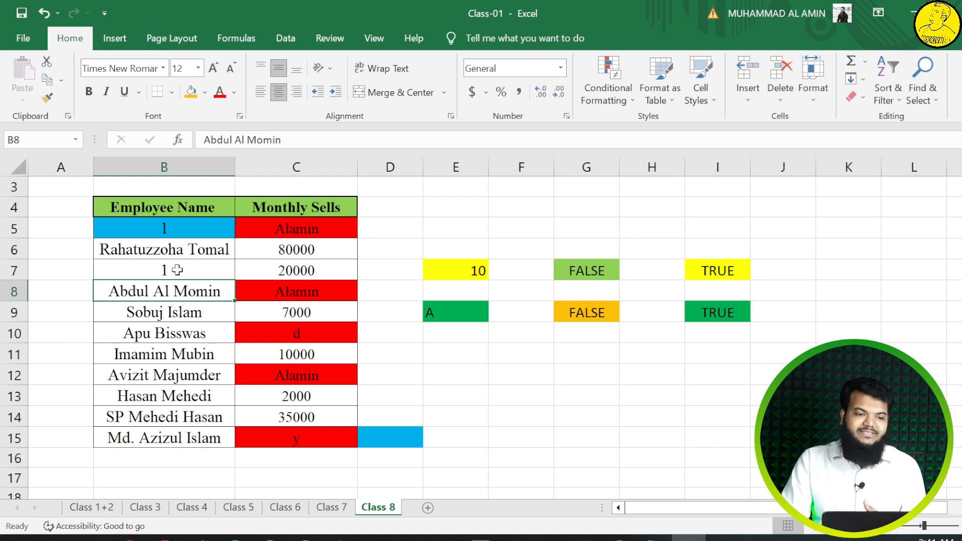
# Step: Copy the formatting of cell B5, including its number rule, to the Employee Name range B5:B15 with Format Painter
pyautogui.click(48, 101)
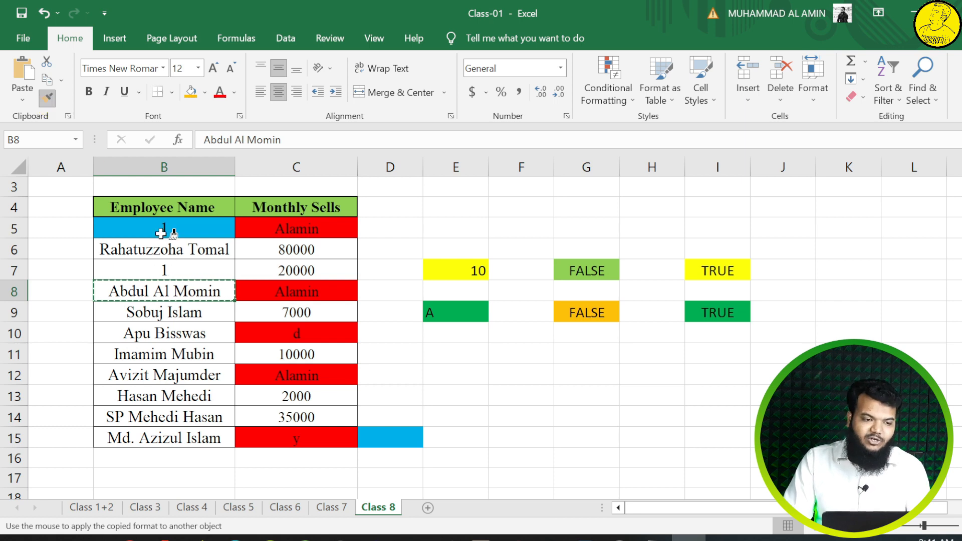
pyautogui.moveTo(161, 229); pyautogui.dragTo(160, 435)
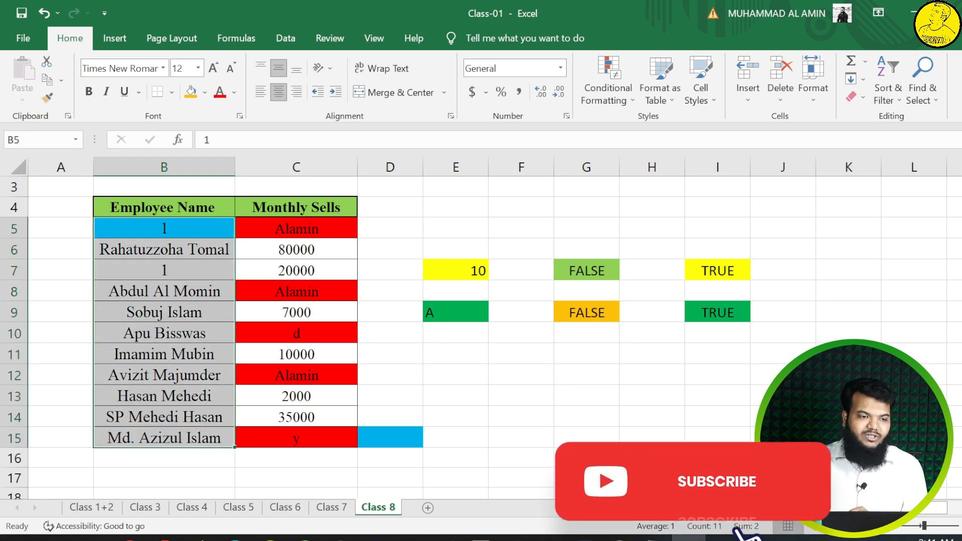
pyautogui.click(173, 234)
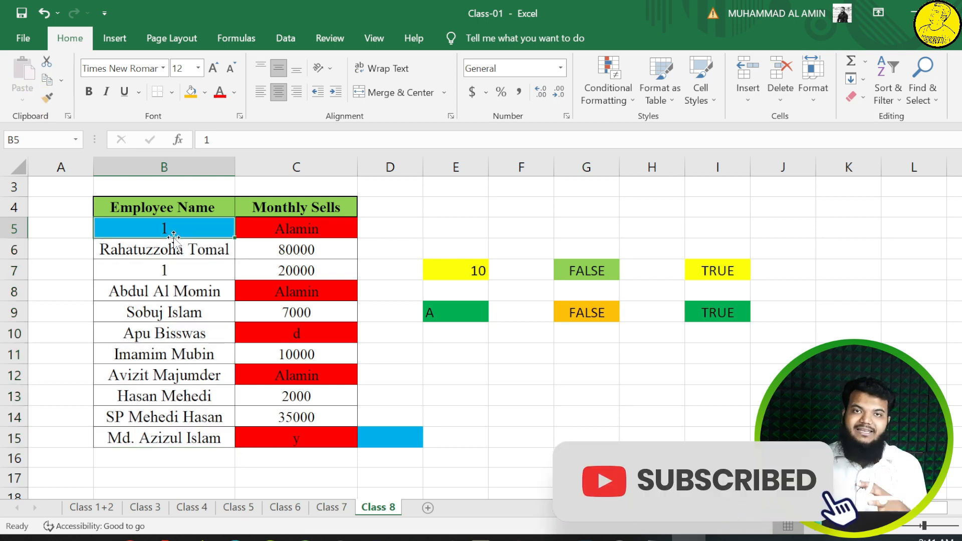
pyautogui.click(48, 98)
pyautogui.moveTo(192, 231)
pyautogui.mouseDown()
pyautogui.moveTo(194, 359)
pyautogui.moveTo(180, 432)
pyautogui.moveTo(170, 428)
pyautogui.mouseUp()
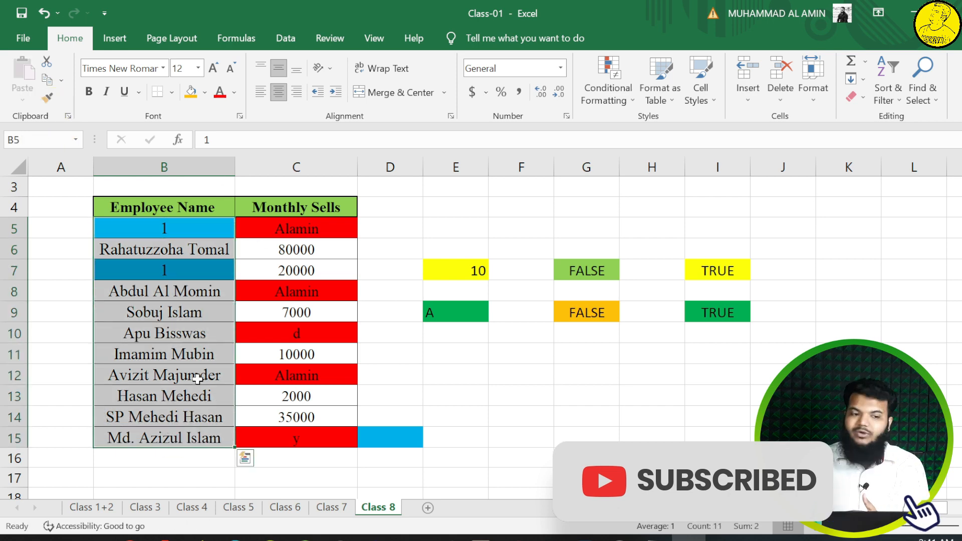
# Step: Replace the Employee Name entries in B11, B13, B15 and B10 with 4, and the one in B8 with 44
pyautogui.click(140, 346)
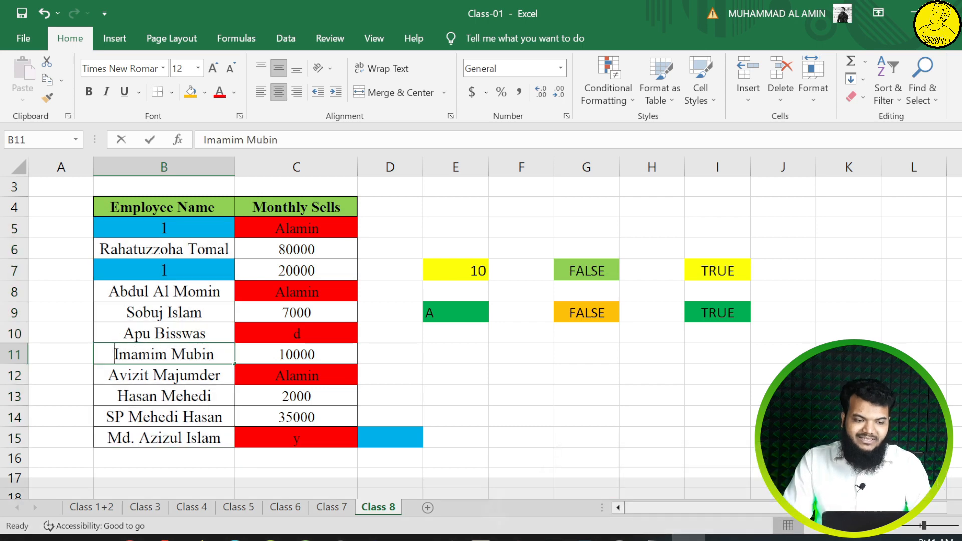
pyautogui.write('4')
pyautogui.click(146, 395)
pyautogui.write('4')
pyautogui.click(145, 430)
pyautogui.write('4')
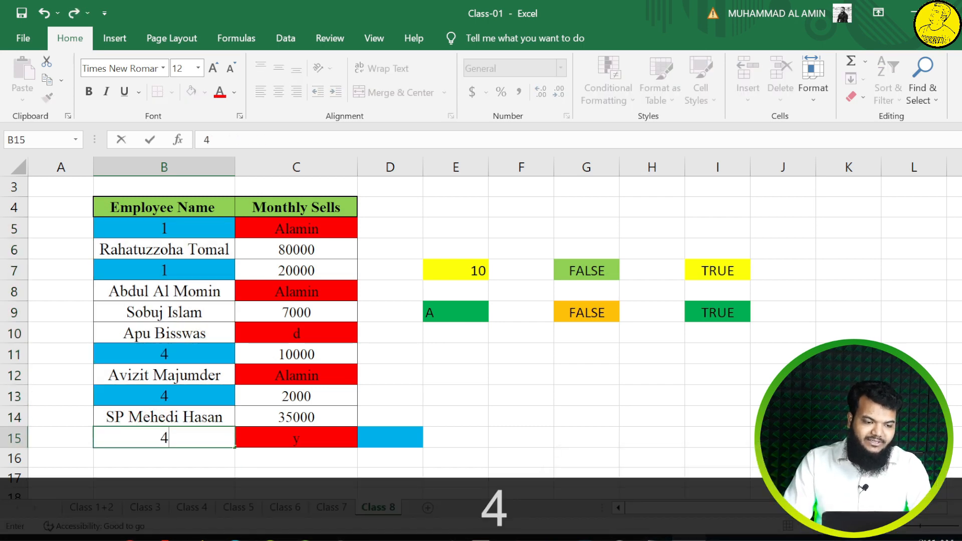
pyautogui.click(176, 334)
pyautogui.write('4')
pyautogui.click(184, 299)
pyautogui.write('44')
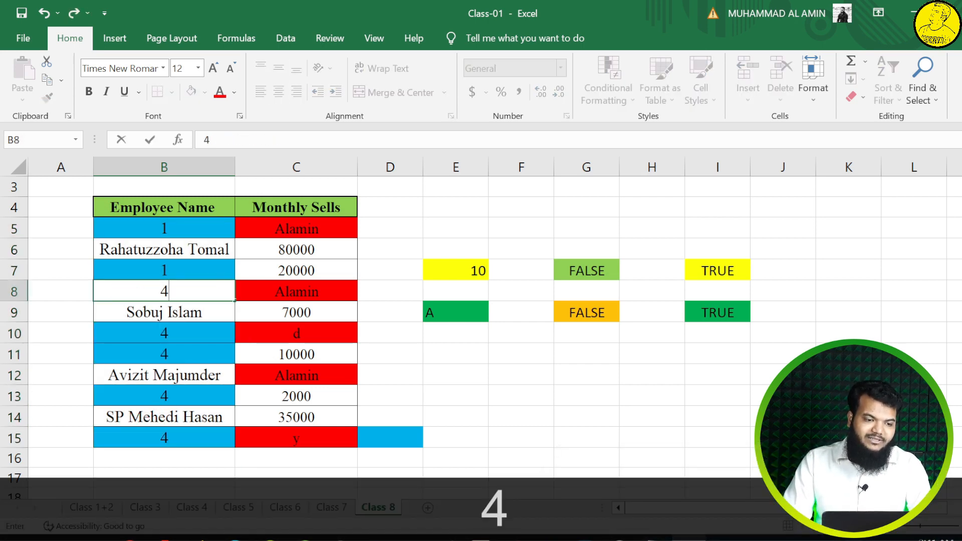
# Step: Replace the remaining Employee Name entries in B6, B9, B12 and B14 with 4
pyautogui.click(202, 255)
pyautogui.write('4')
pyautogui.click(200, 312)
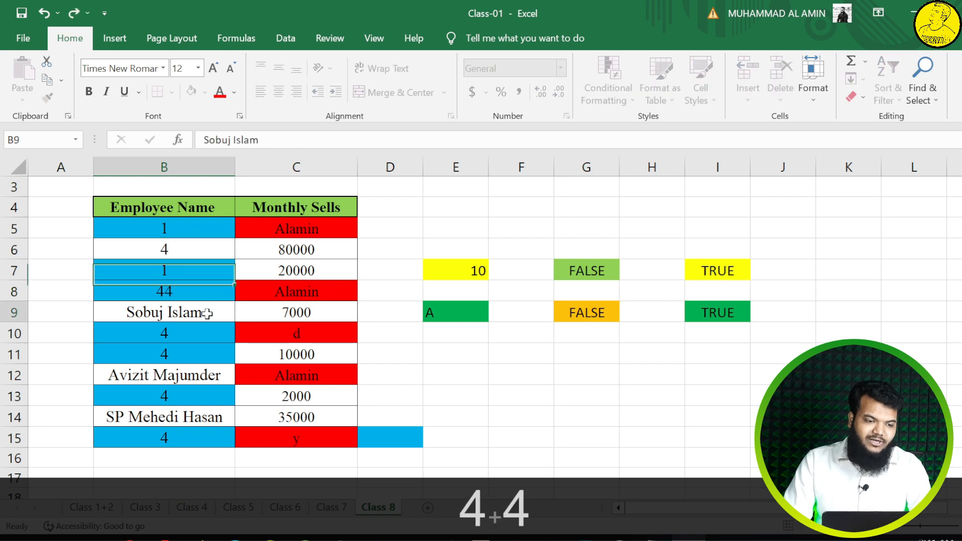
pyautogui.write('4')
pyautogui.click(195, 373)
pyautogui.write('4')
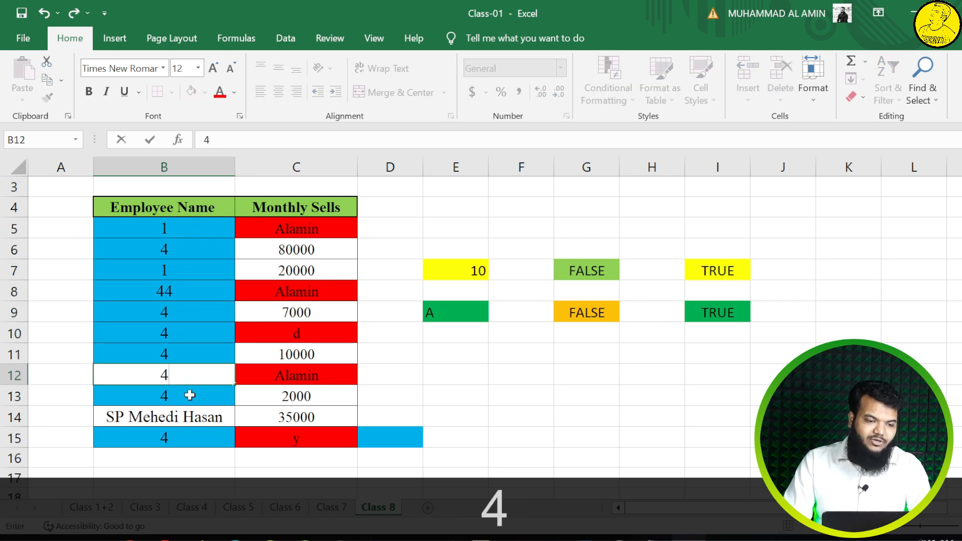
pyautogui.click(188, 411)
pyautogui.write('4')
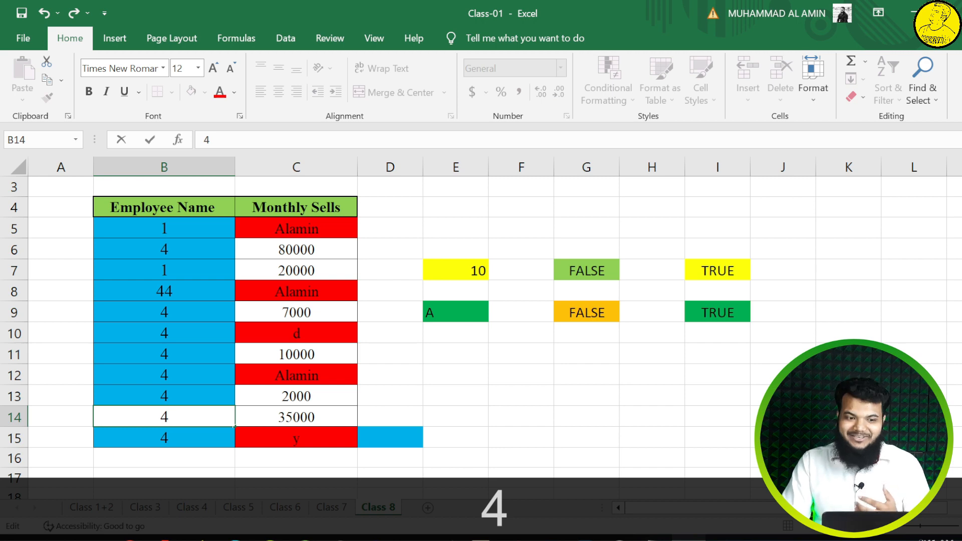
# Step: Replace the Monthly Sells values in C9 and C6 with the same person's name, and the one in C11 with r
pyautogui.click(313, 314)
pyautogui.write('alamin')
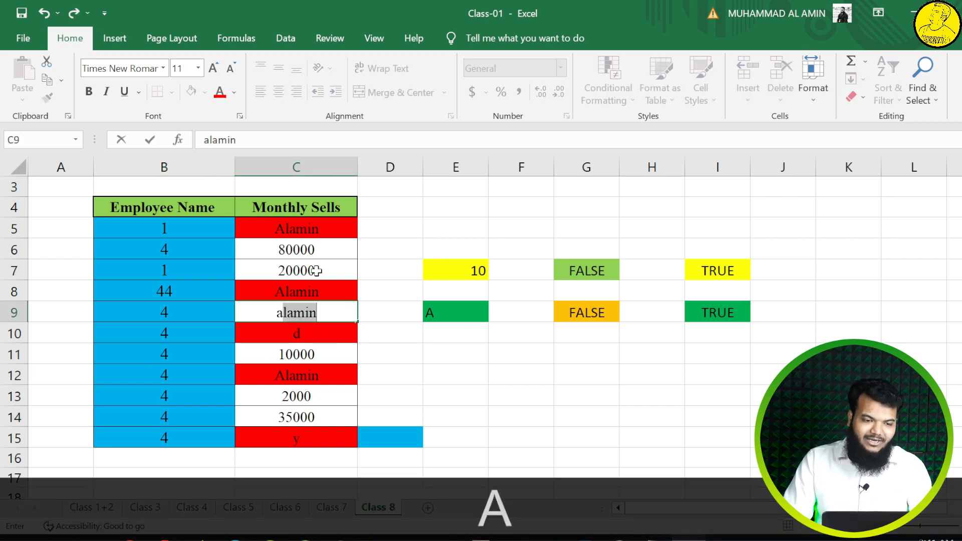
pyautogui.click(315, 270)
pyautogui.click(317, 249)
pyautogui.write('al')
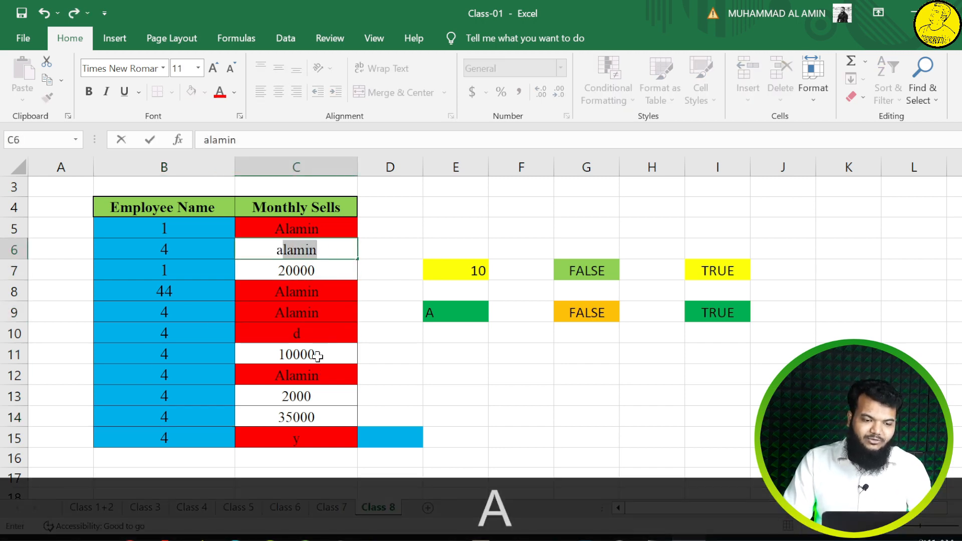
pyautogui.click(315, 354)
pyautogui.write('r')
pyautogui.click(322, 394)
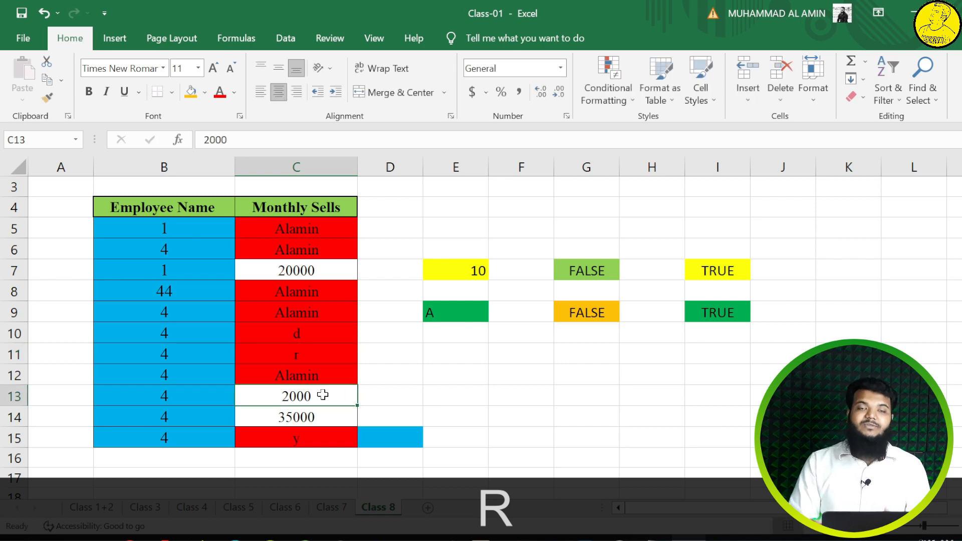